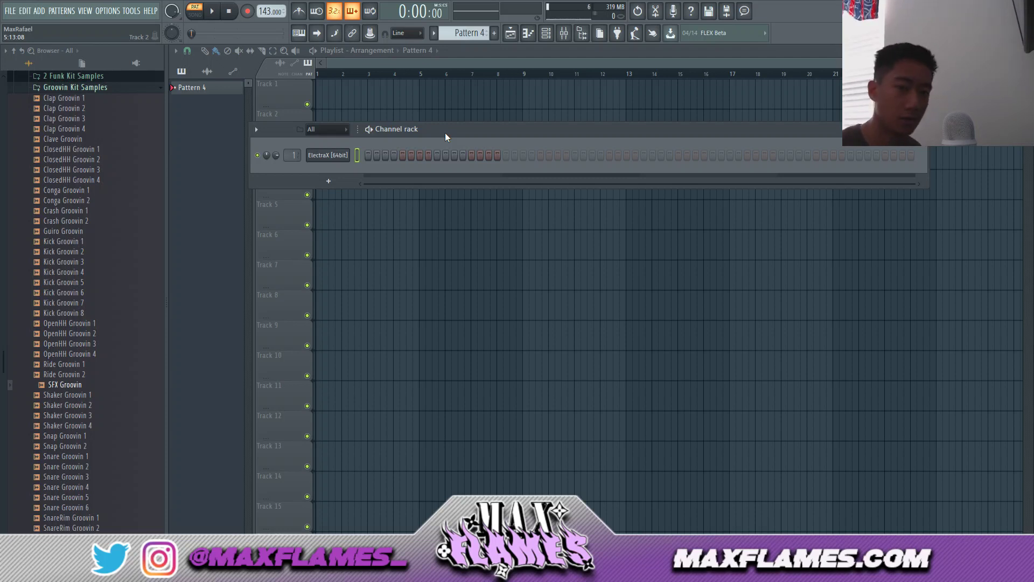
Replace the ElectraX channel with Purity using the Analogus lead, and record D#5 and A5 notes in its piano roll.
{"action": "right_click", "coordinate": [342, 161]}
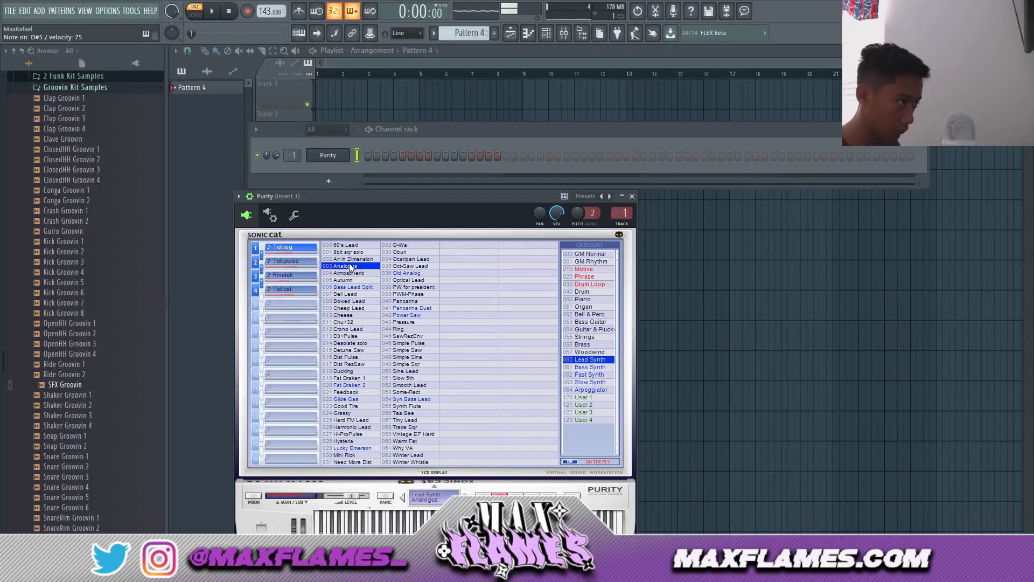
{"action": "right_click", "coordinate": [337, 155]}
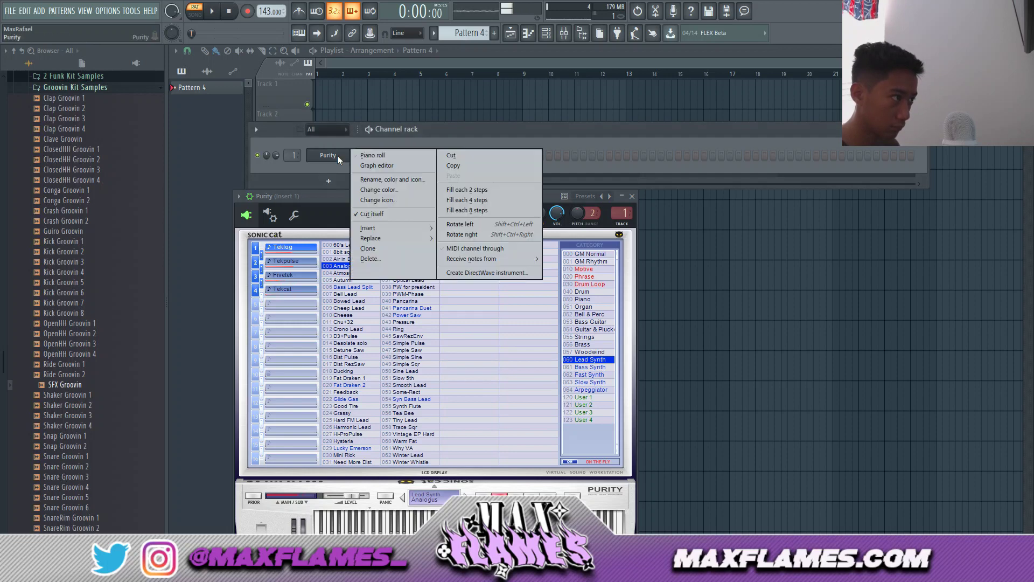
{"action": "left_click", "coordinate": [402, 154]}
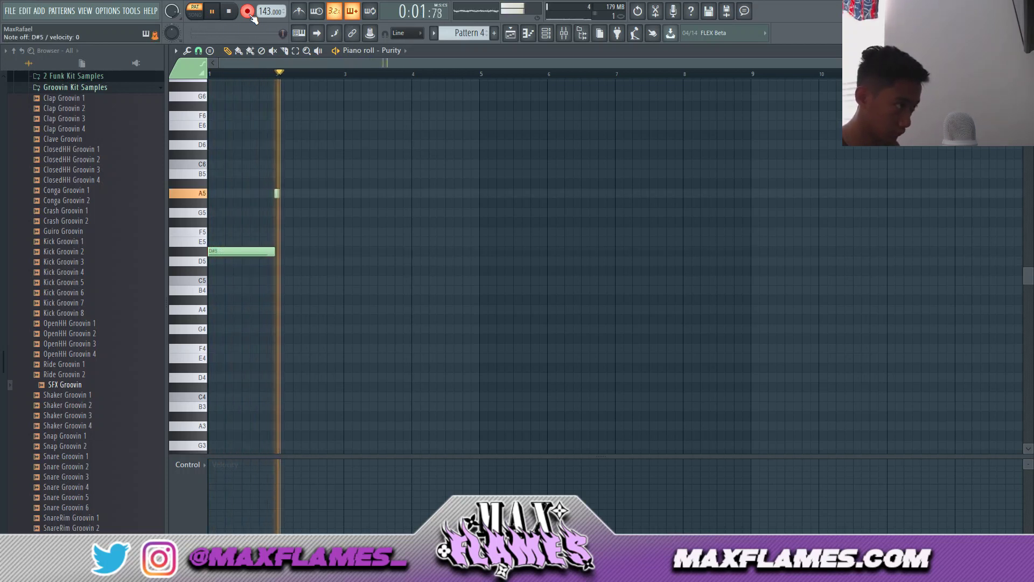
{"action": "key", "text": "space"}
{"action": "key", "text": "space"}
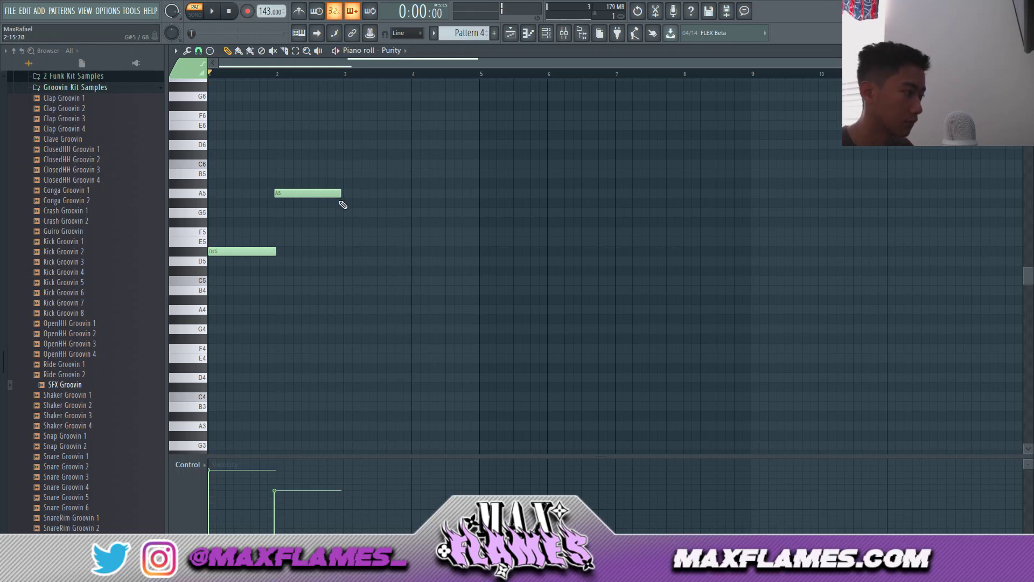
Quantize the two recorded notes and extend the A5 note to the start of bar 3.
{"action": "key", "text": "alt+q"}
{"action": "left_click", "coordinate": [569, 352]}
{"action": "scroll", "coordinate": [296, 219], "scroll_direction": "up", "scroll_amount": 3}
{"action": "key", "text": "space"}
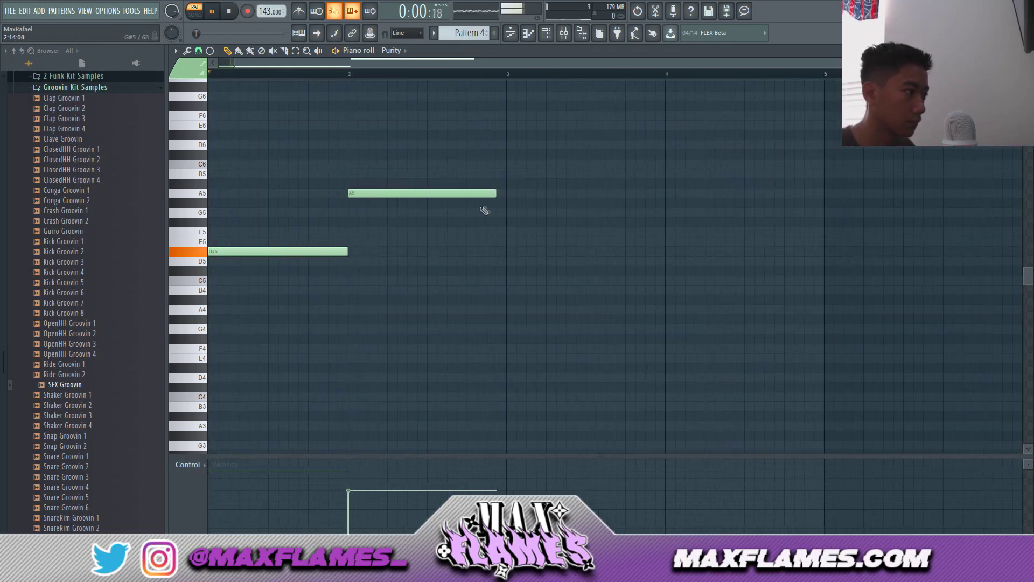
{"action": "mouse_move", "coordinate": [496, 193]}
{"action": "left_mouse_down"}
{"action": "mouse_move", "coordinate": [665, 193]}
{"action": "mouse_move", "coordinate": [506, 193]}
{"action": "left_mouse_up"}
Duplicate the two-bar D#5 and A5 phrase until it fills bars 1 to 8.
{"action": "key", "text": "ctrl+b"}
{"action": "scroll", "coordinate": [472, 305], "scroll_direction": "down", "scroll_amount": 2}
{"action": "key", "text": "ctrl+d"}
{"action": "key", "text": "ctrl+b"}
{"action": "scroll", "coordinate": [527, 272], "scroll_direction": "down", "scroll_amount": 2}
{"action": "key", "text": "ctrl+d"}
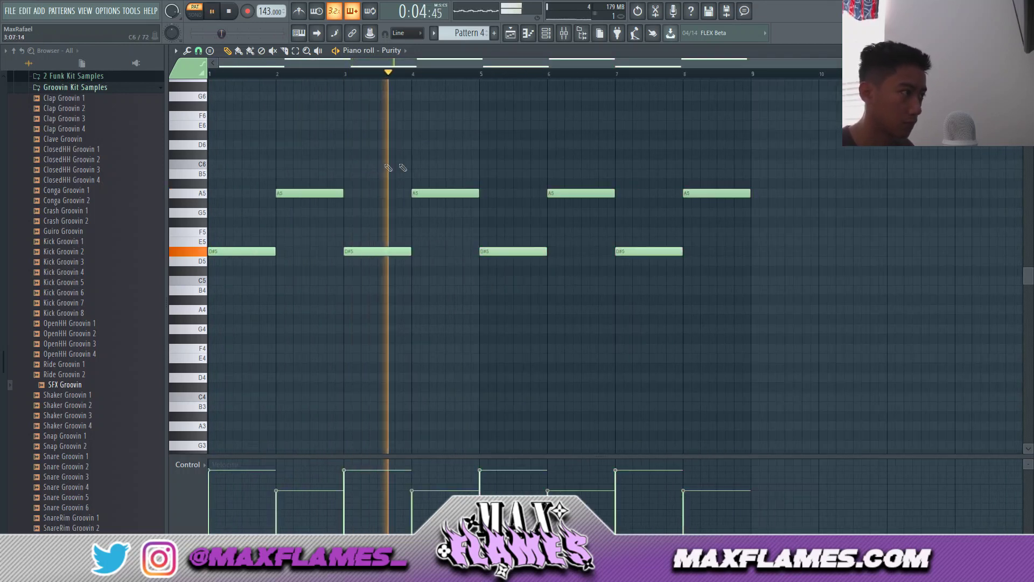
Add a short D#6, E6, D#6 run in the second half of bar 2.
{"action": "left_click", "coordinate": [455, 146]}
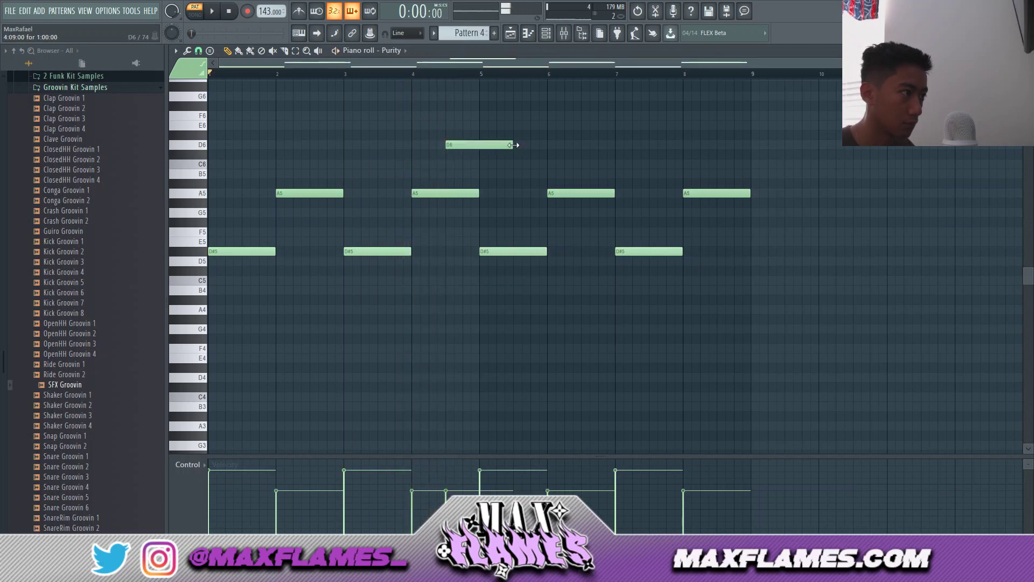
{"action": "right_click", "coordinate": [458, 146]}
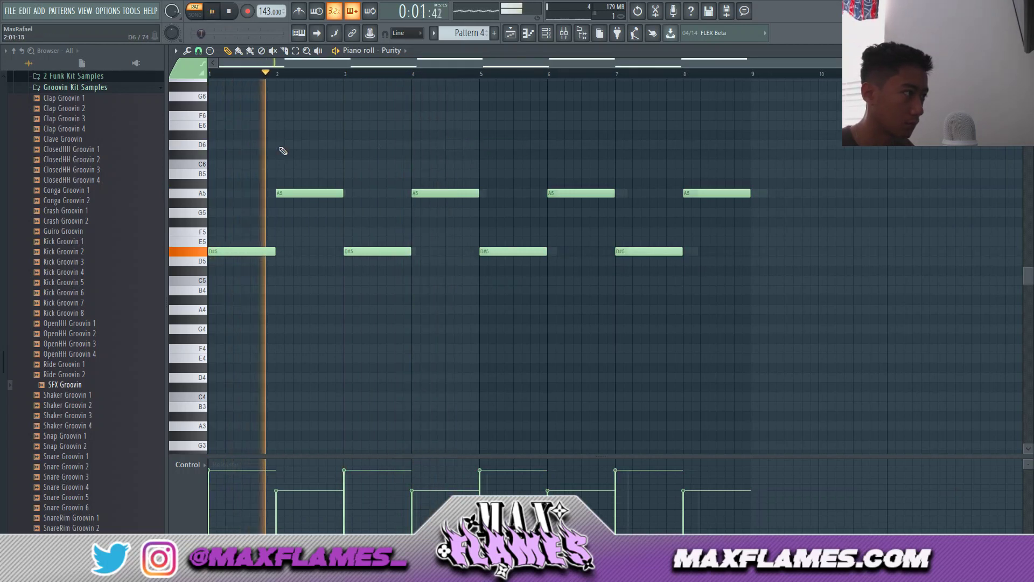
{"action": "scroll", "coordinate": [323, 151], "scroll_direction": "up", "scroll_amount": 2}
{"action": "left_click", "coordinate": [344, 134]}
{"action": "key", "text": "space"}
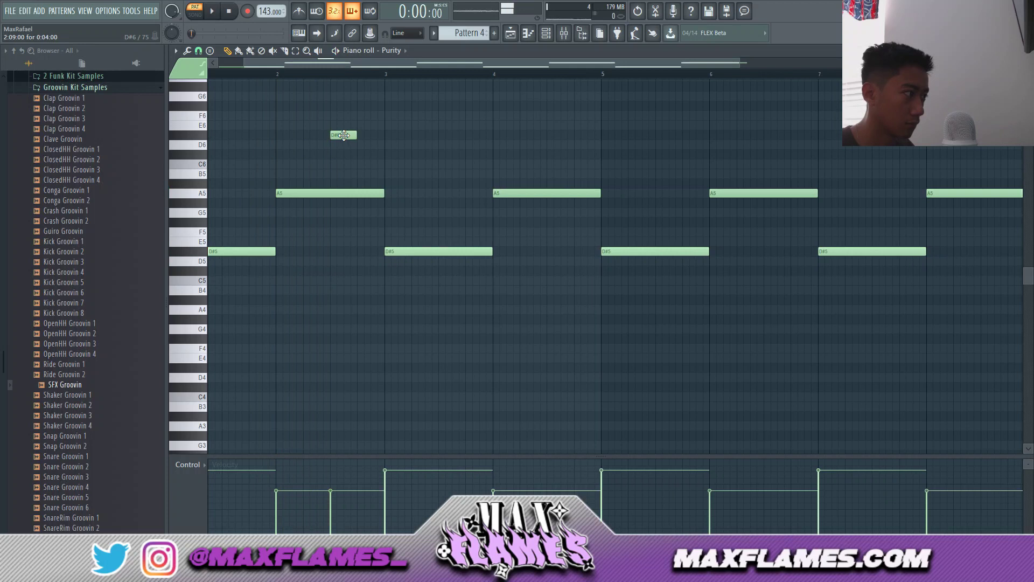
{"action": "key", "text": "space"}
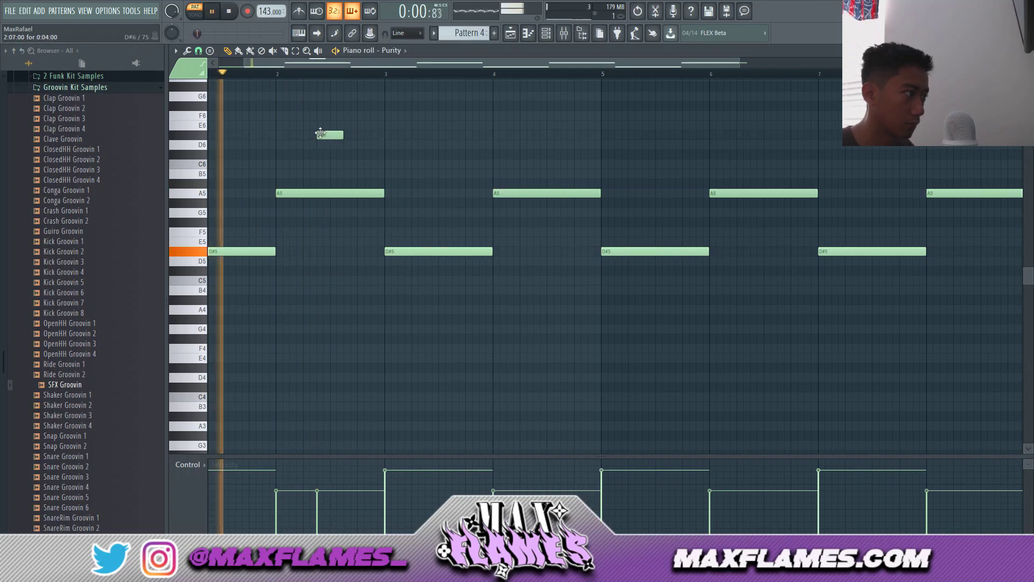
{"action": "right_click", "coordinate": [341, 136]}
{"action": "key", "text": "space"}
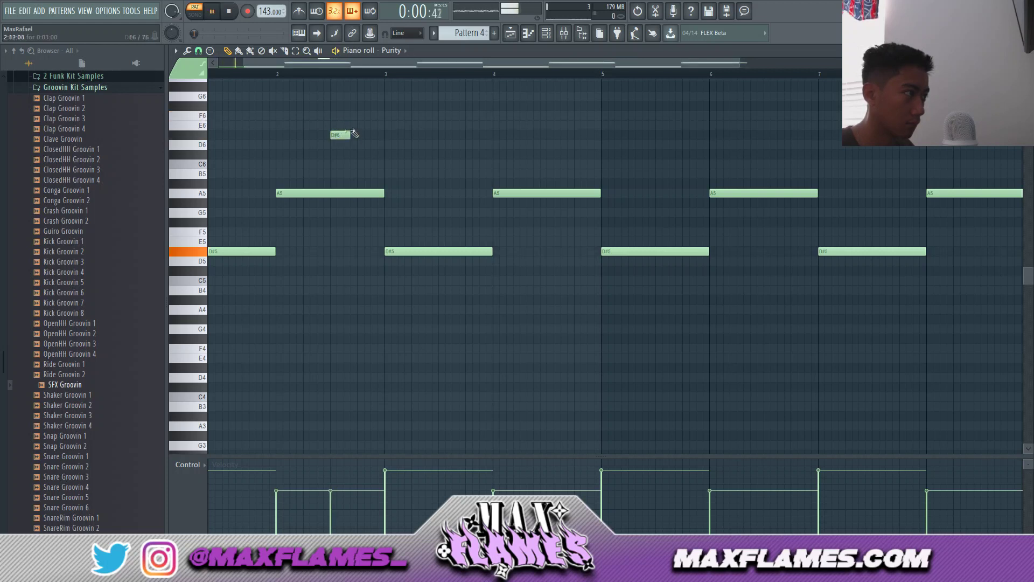
{"action": "left_click", "coordinate": [349, 125]}
{"action": "left_click", "coordinate": [363, 134]}
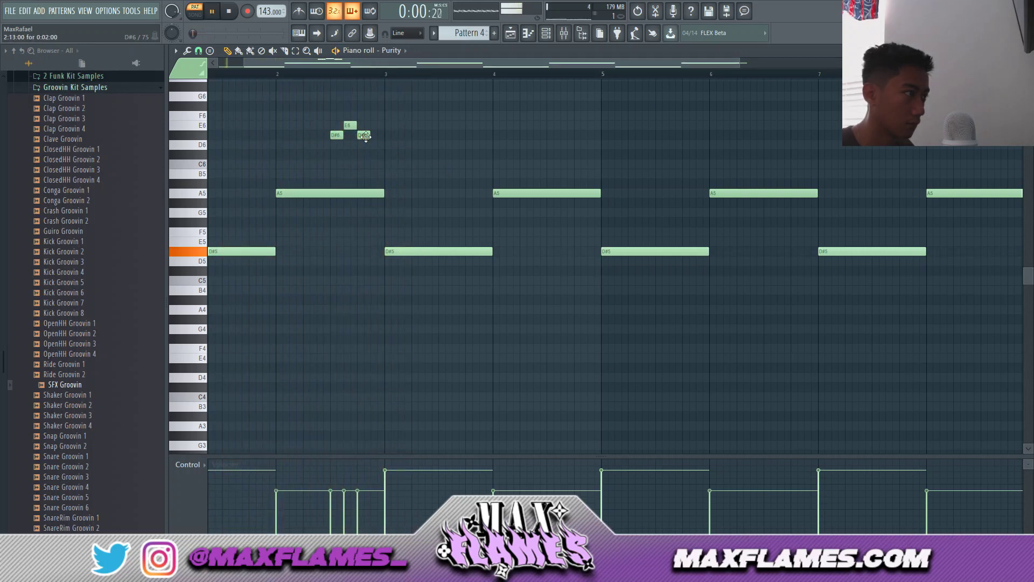
{"action": "scroll", "coordinate": [399, 162], "scroll_direction": "down", "scroll_amount": 2}
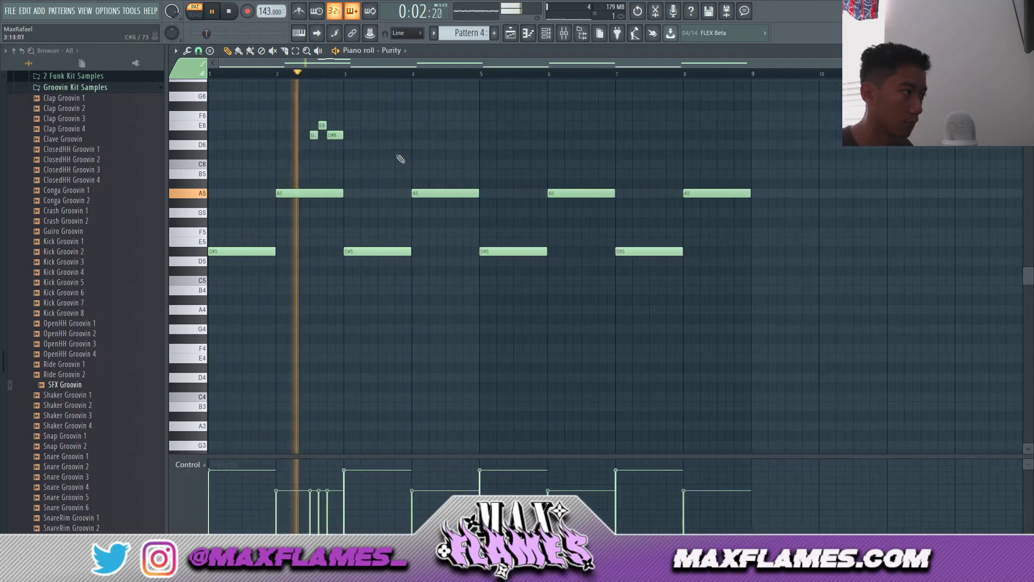
{"action": "scroll", "coordinate": [406, 148], "scroll_direction": "up", "scroll_amount": 3}
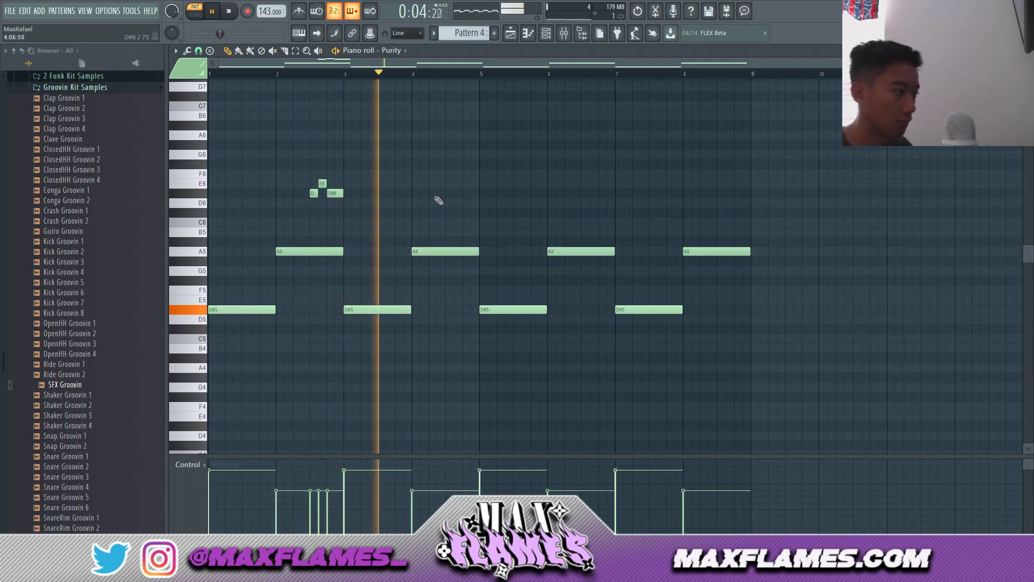
{"action": "scroll", "coordinate": [442, 215], "scroll_direction": "up", "scroll_amount": 2}
{"action": "scroll", "coordinate": [448, 229], "scroll_direction": "down", "scroll_amount": 2}
{"action": "key", "text": "space"}
{"action": "key", "text": "space"}
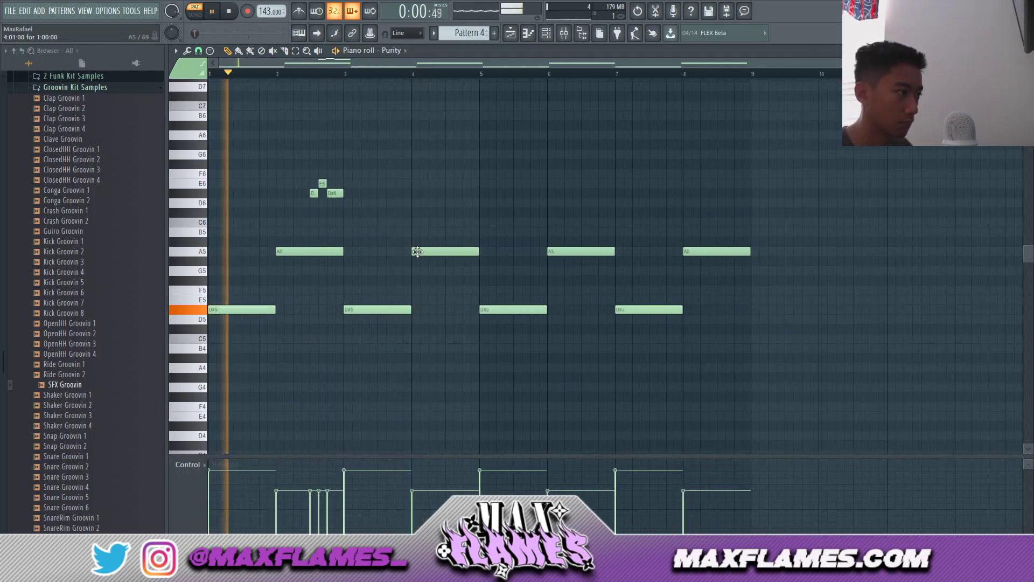
{"action": "mouse_move", "coordinate": [363, 308]}
{"action": "left_mouse_down"}
{"action": "mouse_move", "coordinate": [369, 280]}
{"action": "mouse_move", "coordinate": [370, 309]}
{"action": "left_mouse_up"}
{"action": "key", "text": "space"}
{"action": "key", "text": "space"}
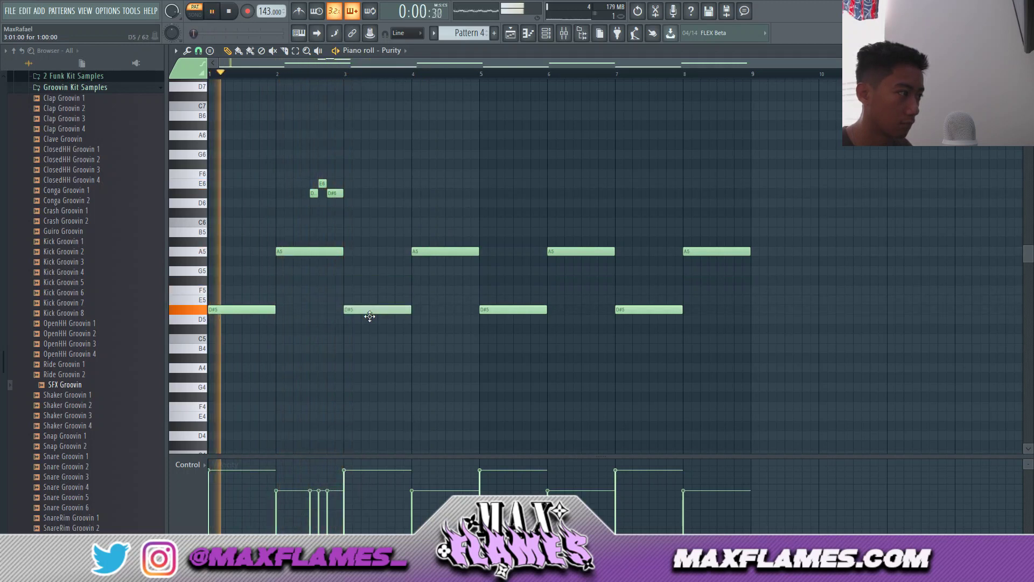
{"action": "left_click_drag", "start_coordinate": [420, 251], "coordinate": [422, 219]}
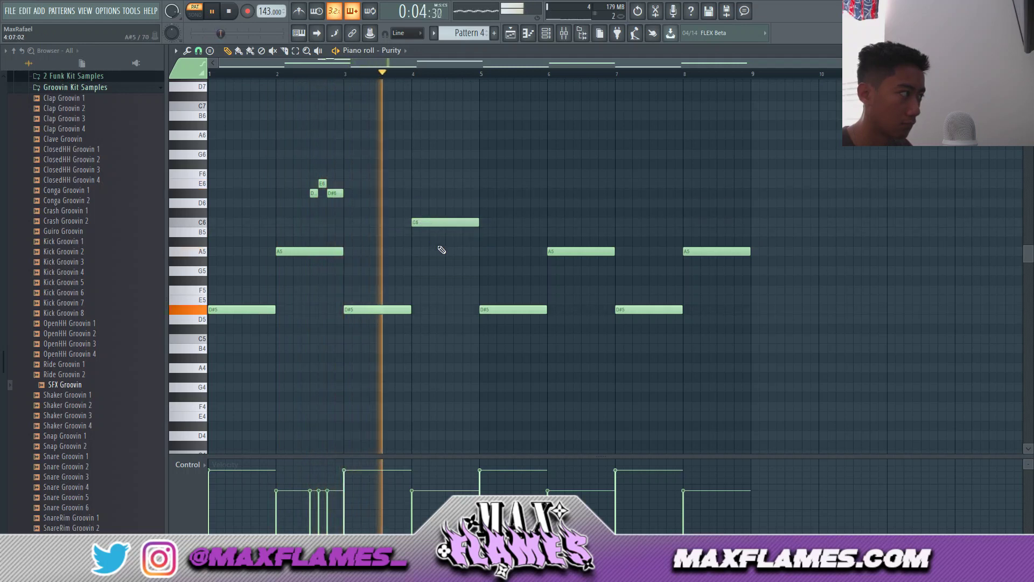
{"action": "left_click", "coordinate": [338, 70]}
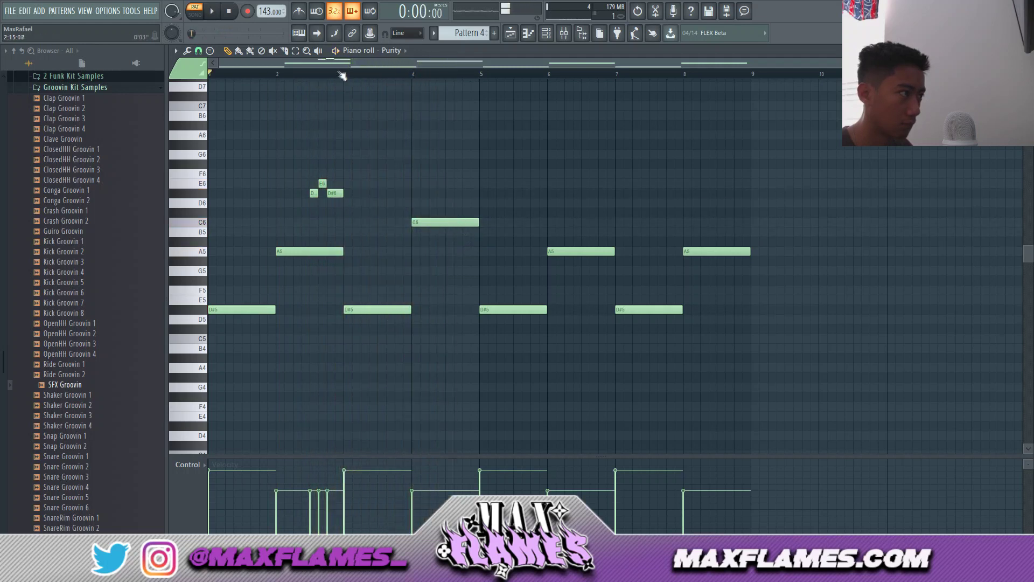
{"action": "left_click_drag", "start_coordinate": [422, 221], "coordinate": [423, 252]}
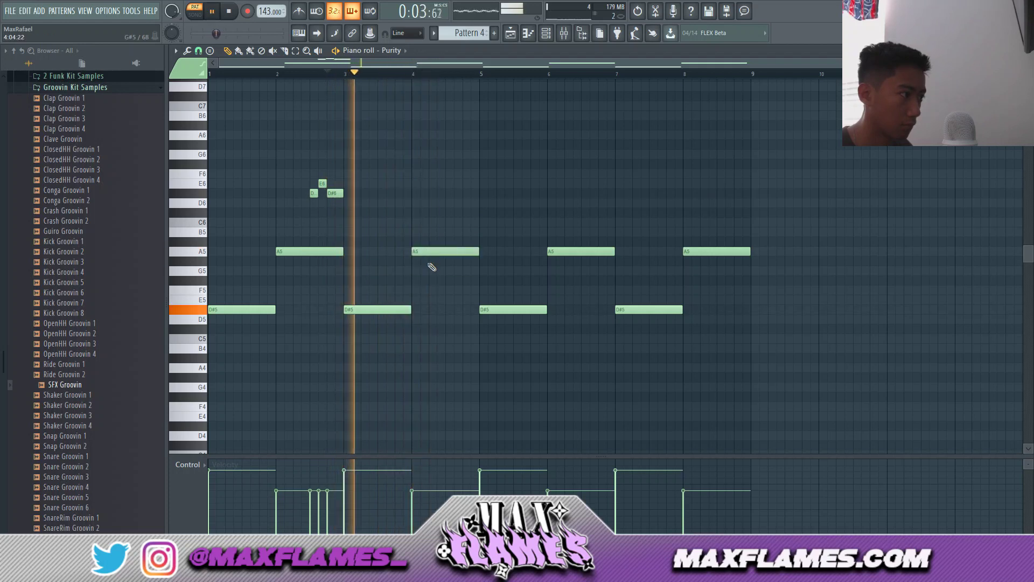
Add a D#6 note followed by an F#6 note, one beat each, in the second half of bar 4.
{"action": "scroll", "coordinate": [446, 211], "scroll_direction": "up", "scroll_amount": 2}
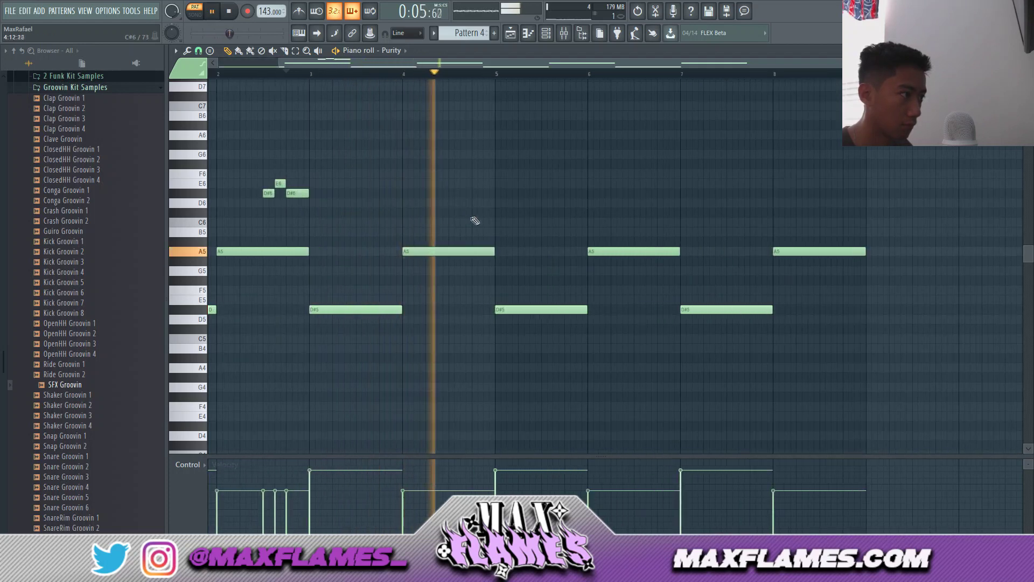
{"action": "left_click", "coordinate": [474, 213]}
{"action": "left_click_drag", "start_coordinate": [563, 212], "coordinate": [452, 193]}
{"action": "left_click", "coordinate": [474, 163]}
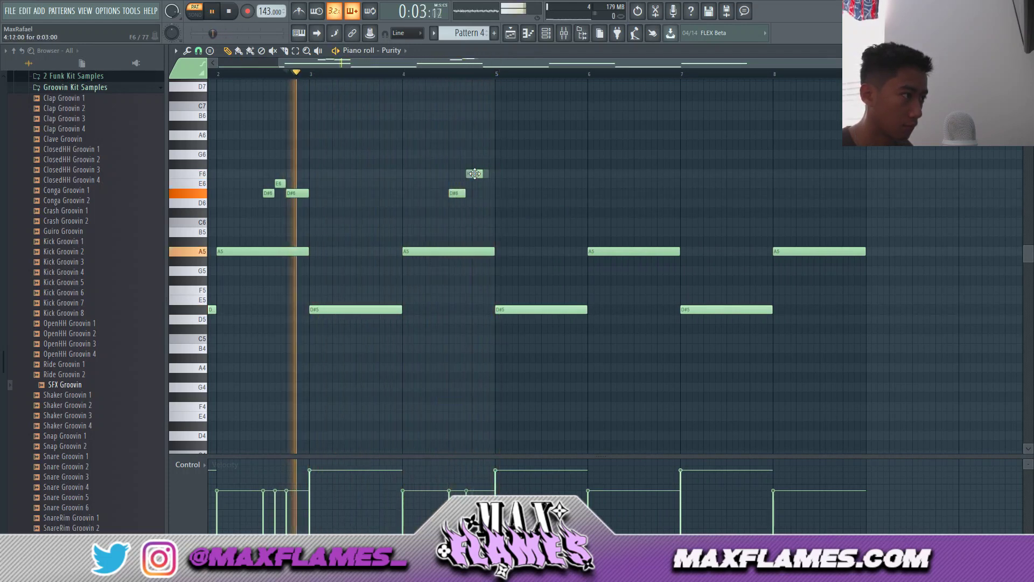
{"action": "left_click_drag", "start_coordinate": [474, 163], "coordinate": [480, 163]}
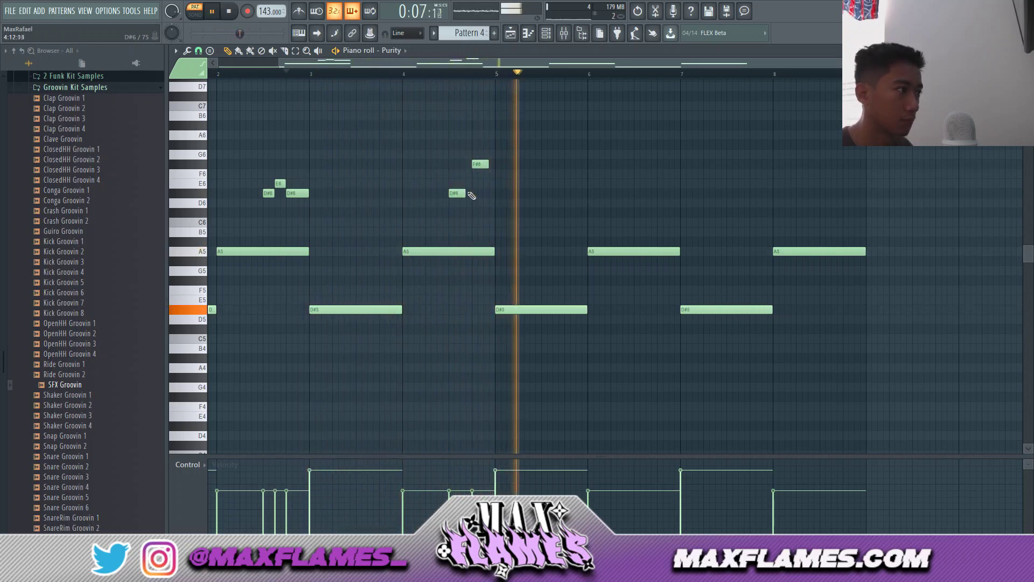
{"action": "left_click_drag", "start_coordinate": [460, 192], "coordinate": [466, 192]}
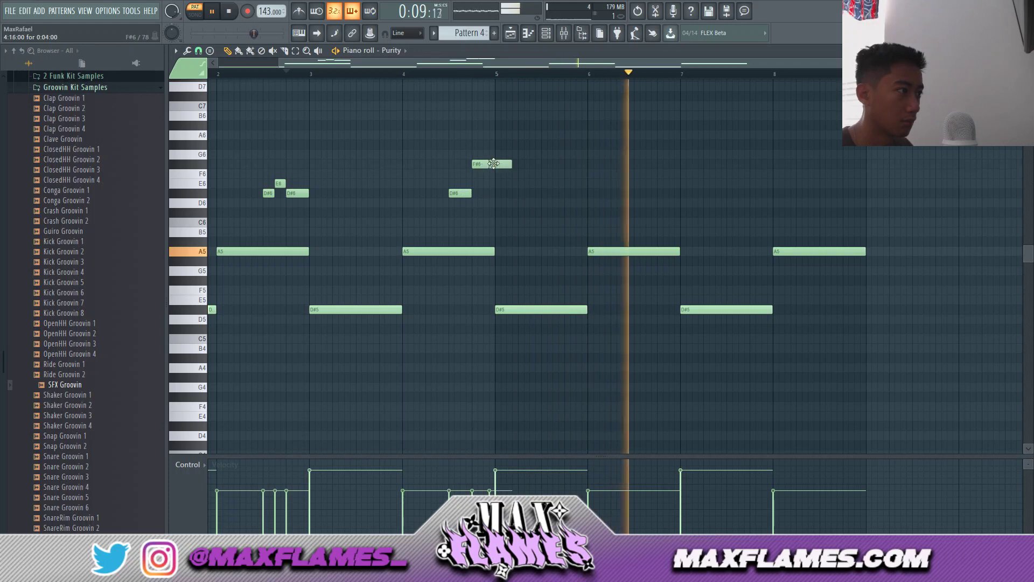
{"action": "key", "text": "space"}
{"action": "scroll", "coordinate": [435, 156], "scroll_direction": "down", "scroll_amount": 2}
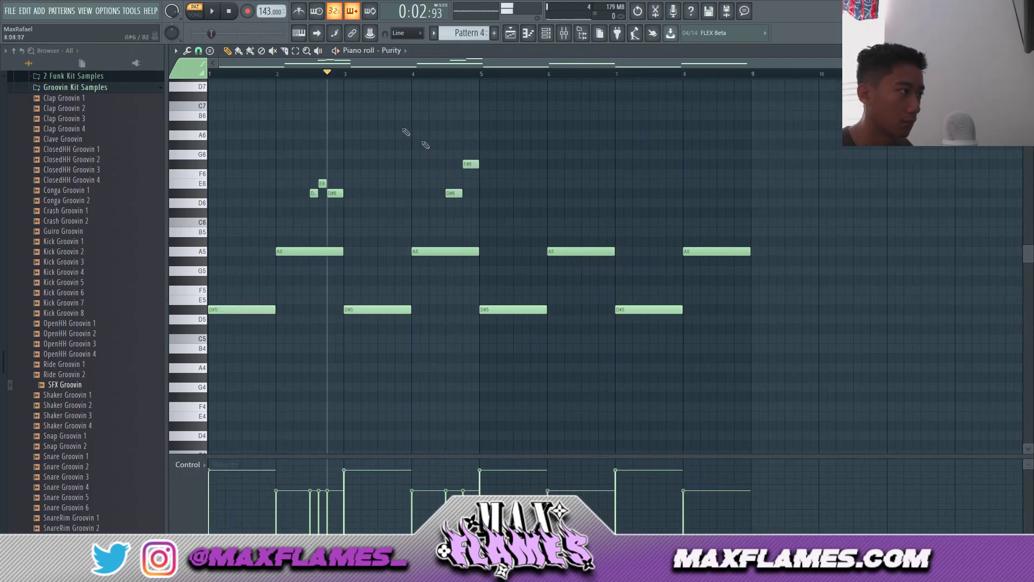
{"action": "key", "text": "space"}
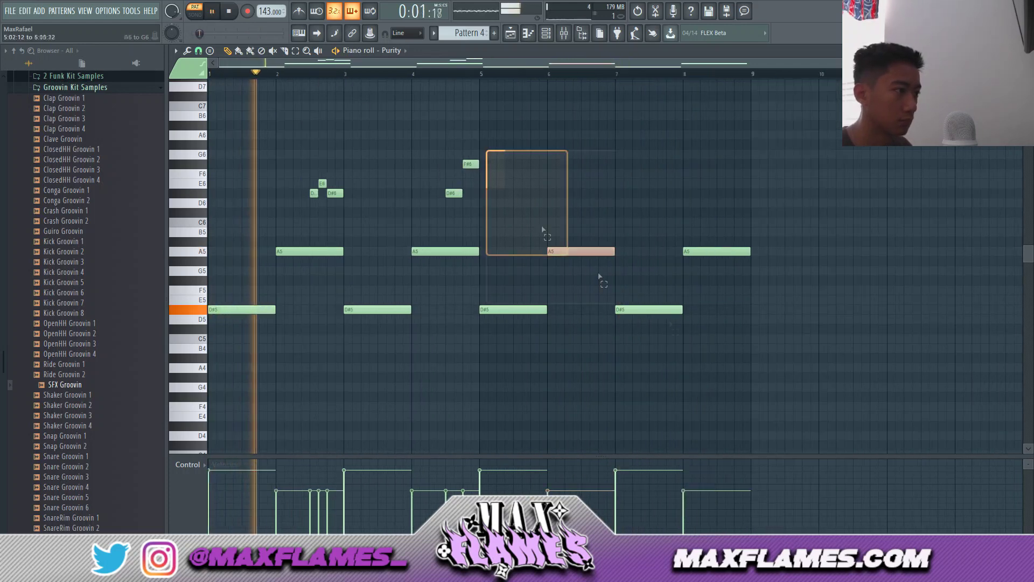
Clear the notes in bars 5 to 8 and fill them with a copy of bars 1 to 4.
{"action": "left_click_drag", "start_coordinate": [487, 161], "coordinate": [767, 270]}
{"action": "scroll", "coordinate": [766, 271], "scroll_direction": "up", "scroll_amount": 1}
{"action": "key", "text": "Delete"}
{"action": "key", "text": "ctrl+a"}
{"action": "key", "text": "ctrl+b"}
{"action": "key", "text": "ctrl+d"}
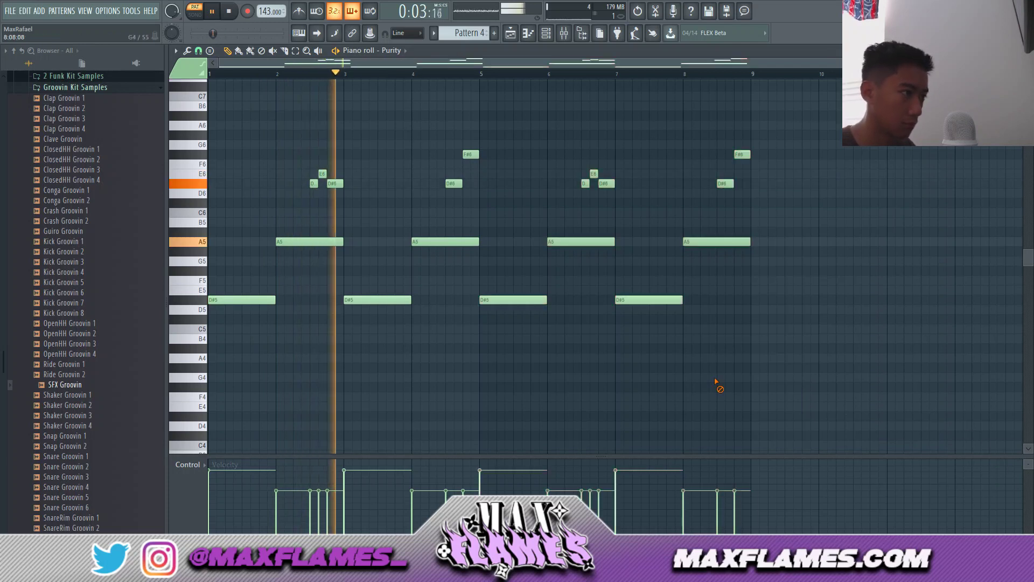
Add an F#5 note on beat 3 of bar 4 and change the two high notes there to E6 and D#6.
{"action": "scroll", "coordinate": [438, 208], "scroll_direction": "up", "scroll_amount": 2}
{"action": "scroll", "coordinate": [438, 214], "scroll_direction": "down", "scroll_amount": 1}
{"action": "left_click", "coordinate": [453, 271]}
{"action": "key", "text": "space"}
{"action": "left_click", "coordinate": [420, 76]}
{"action": "left_click_drag", "start_coordinate": [477, 154], "coordinate": [477, 174]}
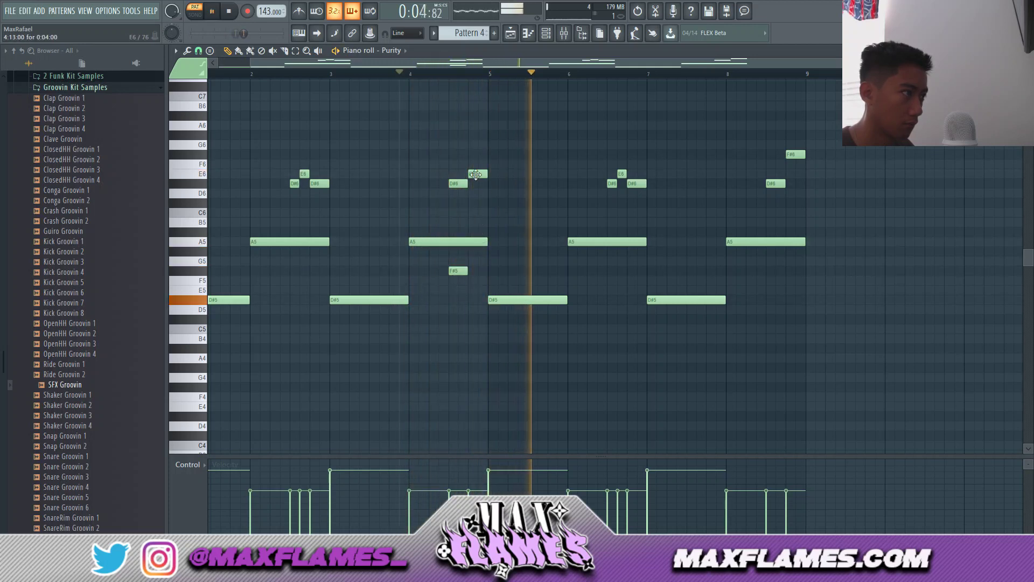
{"action": "left_click_drag", "start_coordinate": [470, 175], "coordinate": [471, 183]}
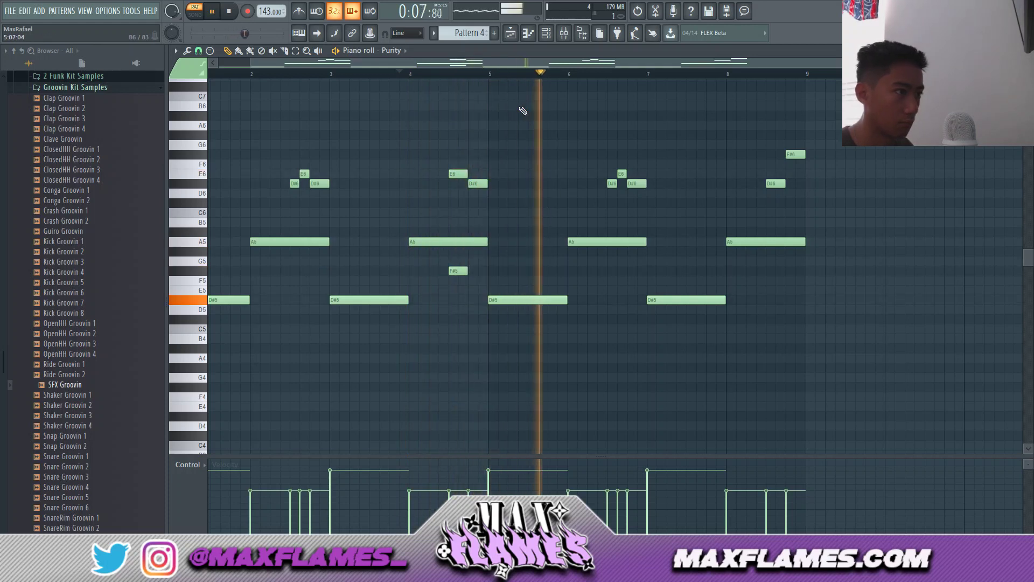
Delete the notes in bars 5 to 8 and duplicate the revised bars 1 to 4 in their place.
{"action": "left_click_drag", "start_coordinate": [522, 108], "coordinate": [947, 496]}
{"action": "key", "text": "Delete"}
{"action": "key", "text": "ctrl+a"}
{"action": "key", "text": "ctrl+b"}
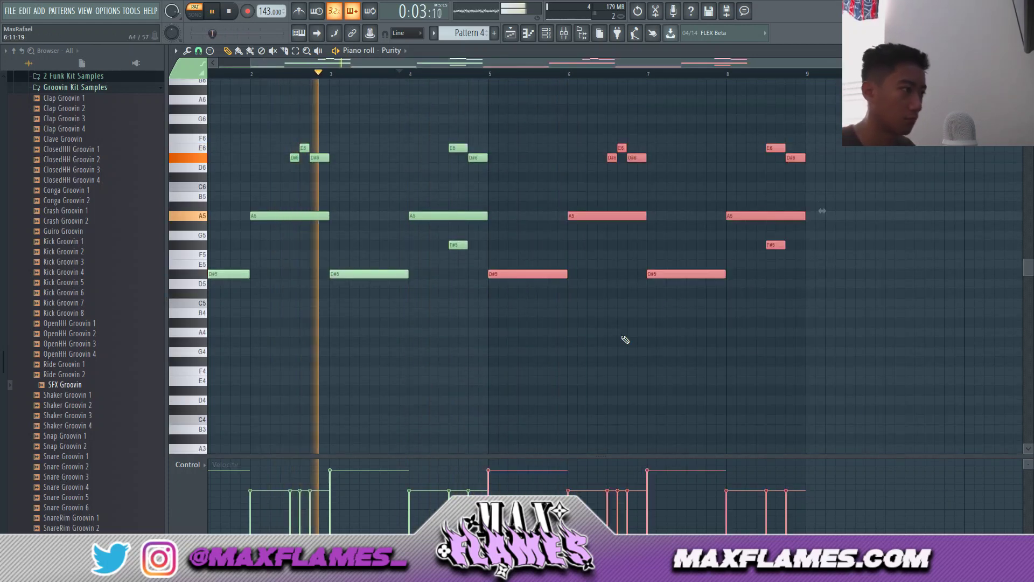
Transpose the whole melody down two semitones.
{"action": "left_click", "coordinate": [539, 334]}
{"action": "scroll", "coordinate": [452, 334], "scroll_direction": "up", "scroll_amount": 3}
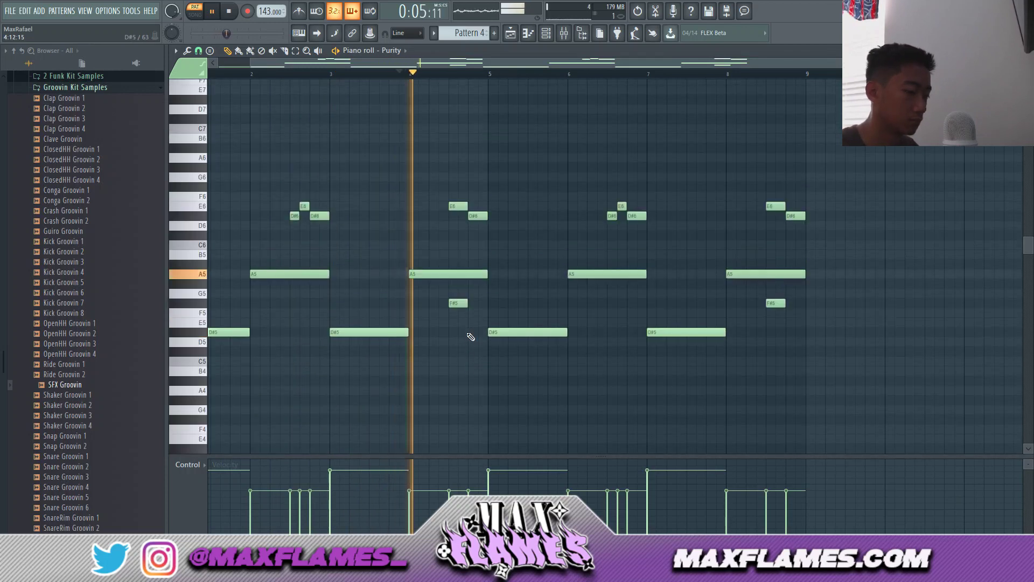
{"action": "key", "text": "Down"}
{"action": "key", "text": "Down"}
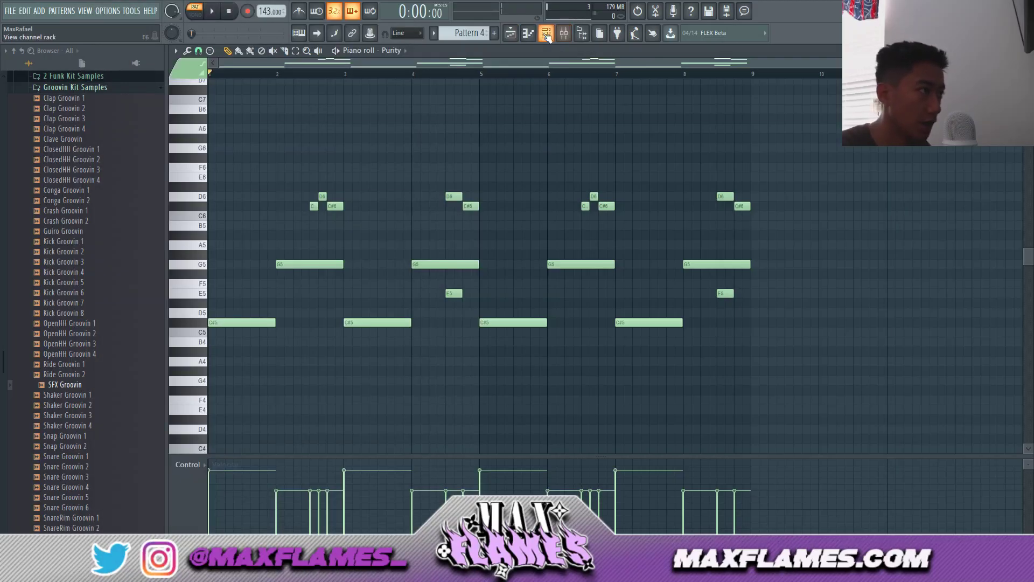
Route the Purity channel to mixer insert 1.
{"action": "left_click", "coordinate": [546, 34]}
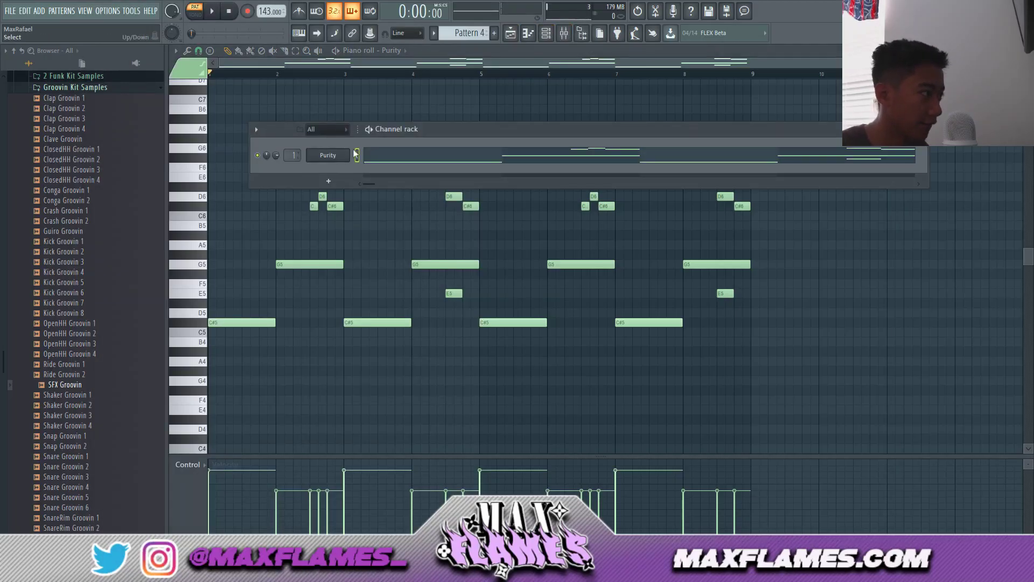
{"action": "left_click", "coordinate": [574, 33]}
{"action": "right_click", "coordinate": [287, 243]}
{"action": "mouse_move", "coordinate": [363, 297]}
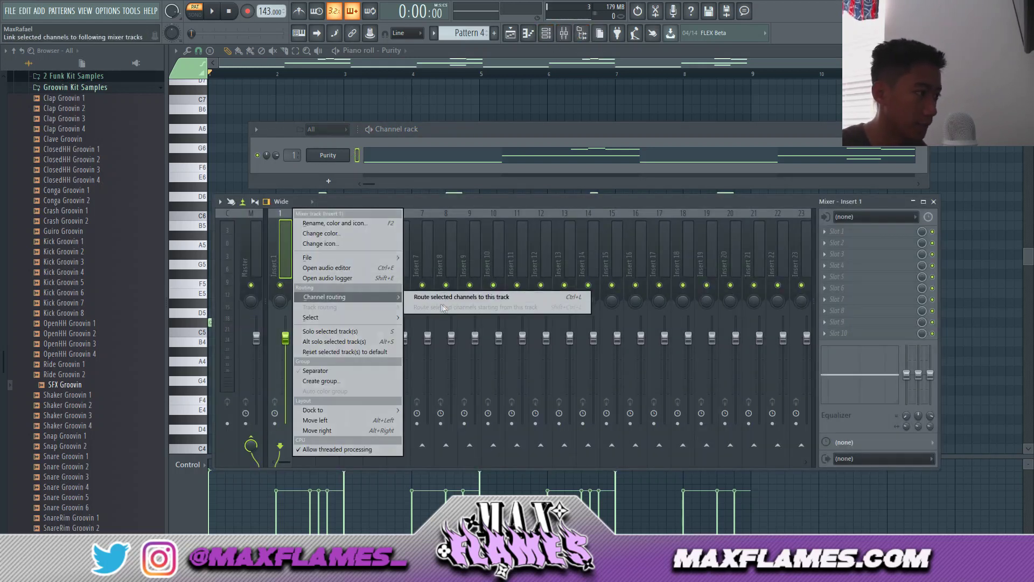
{"action": "left_click", "coordinate": [458, 297]}
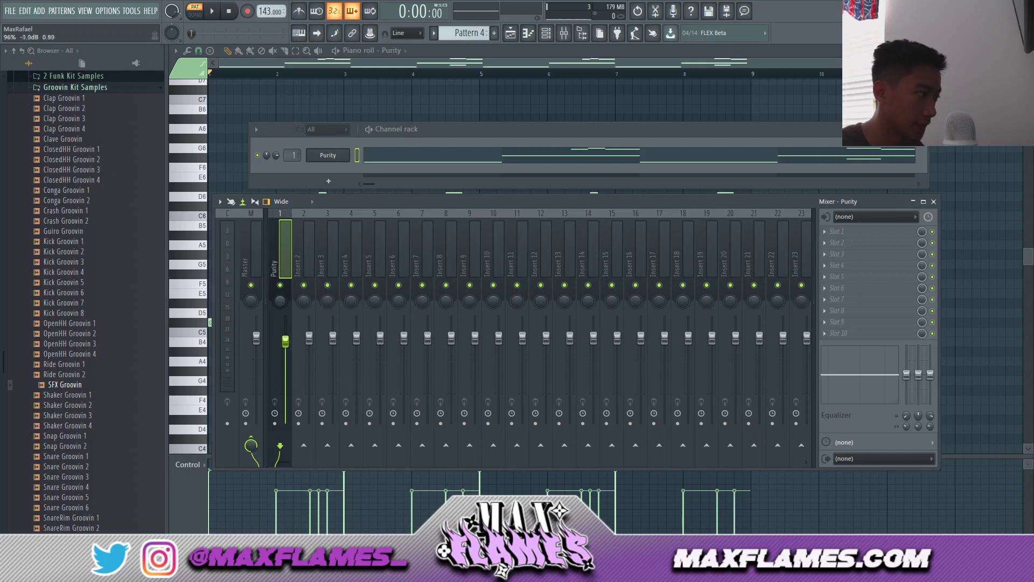
Load Gross Beat with the wiggle preset in the Purity insert's first effect slot and audition the melody.
{"action": "left_click", "coordinate": [868, 238]}
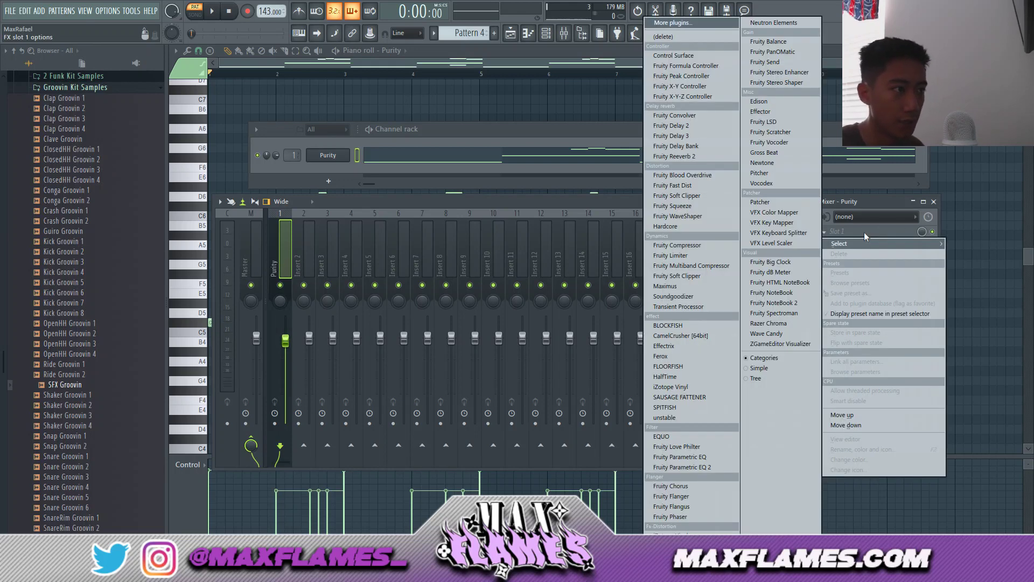
{"action": "left_click", "coordinate": [781, 153]}
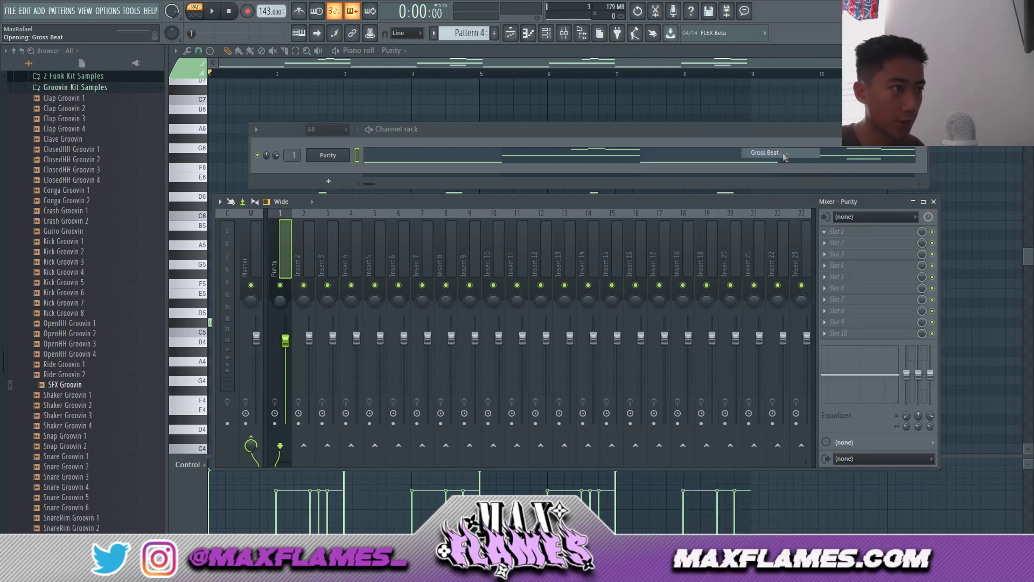
{"action": "left_click", "coordinate": [641, 157]}
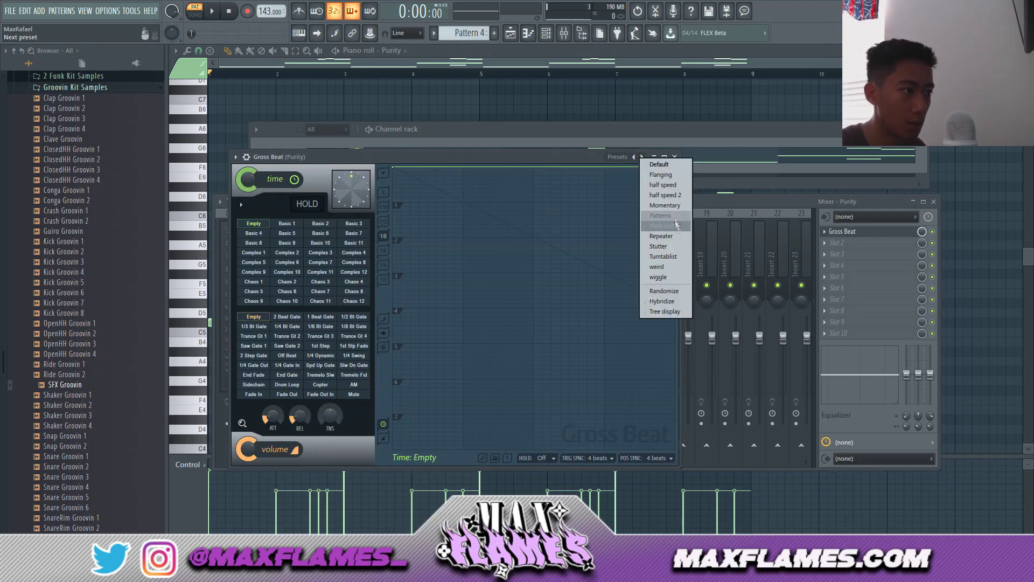
{"action": "left_click", "coordinate": [666, 275]}
{"action": "left_click_drag", "start_coordinate": [593, 156], "coordinate": [583, 175]}
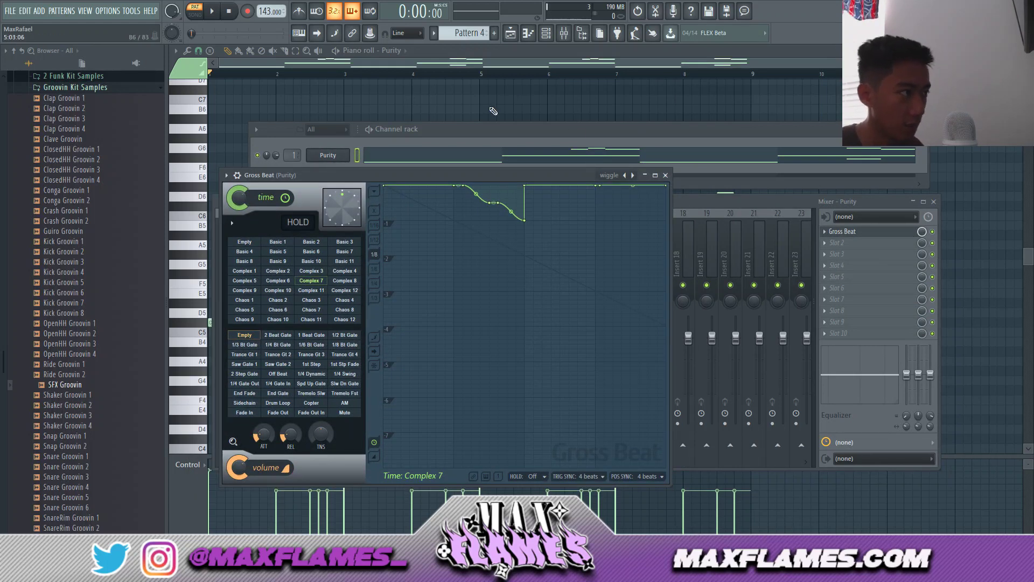
{"action": "key", "text": "F7"}
{"action": "key", "text": "space"}
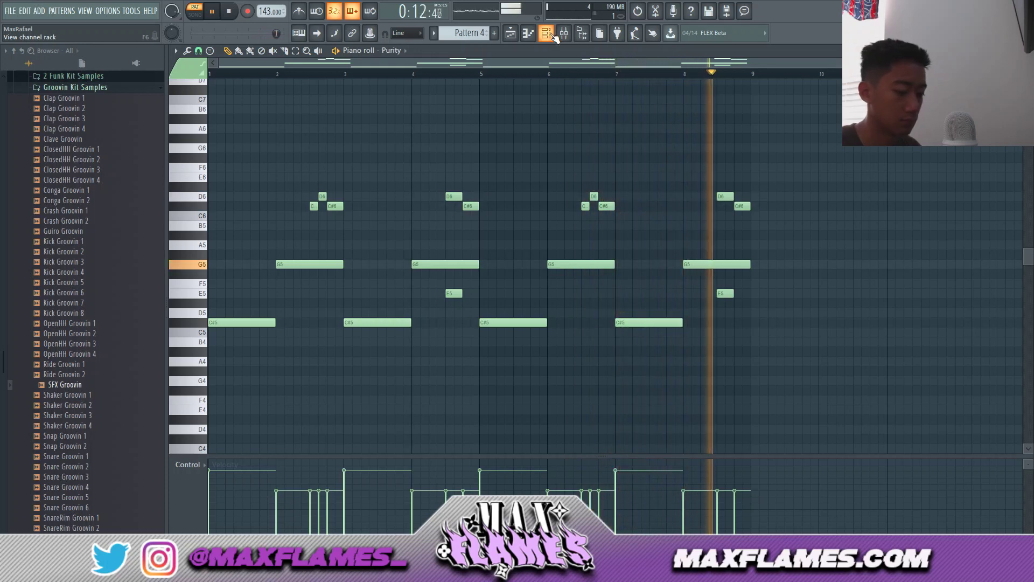
{"action": "key", "text": "space"}
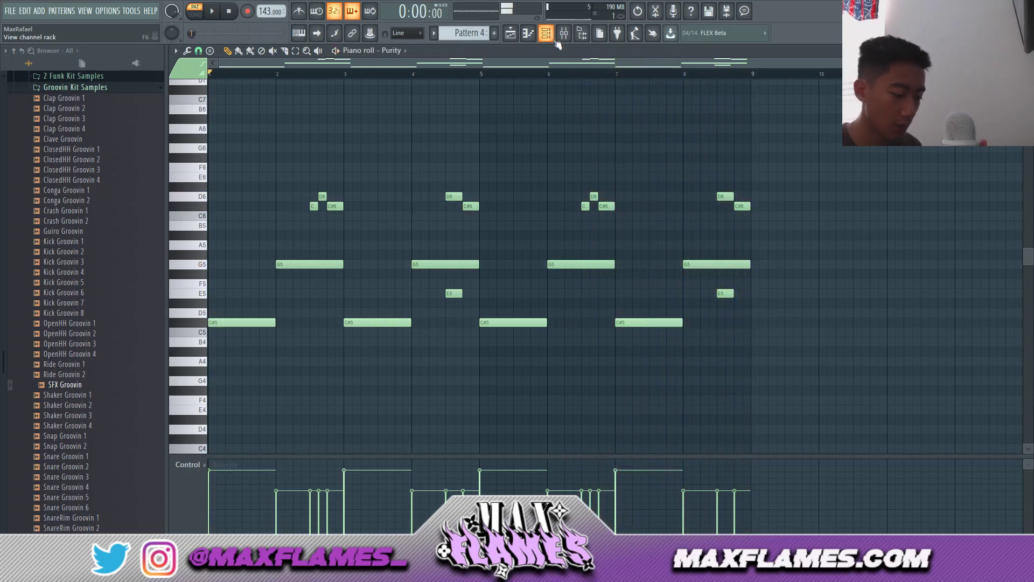
Add an empty Sampler channel to the channel rack below Purity.
{"action": "left_click", "coordinate": [551, 33]}
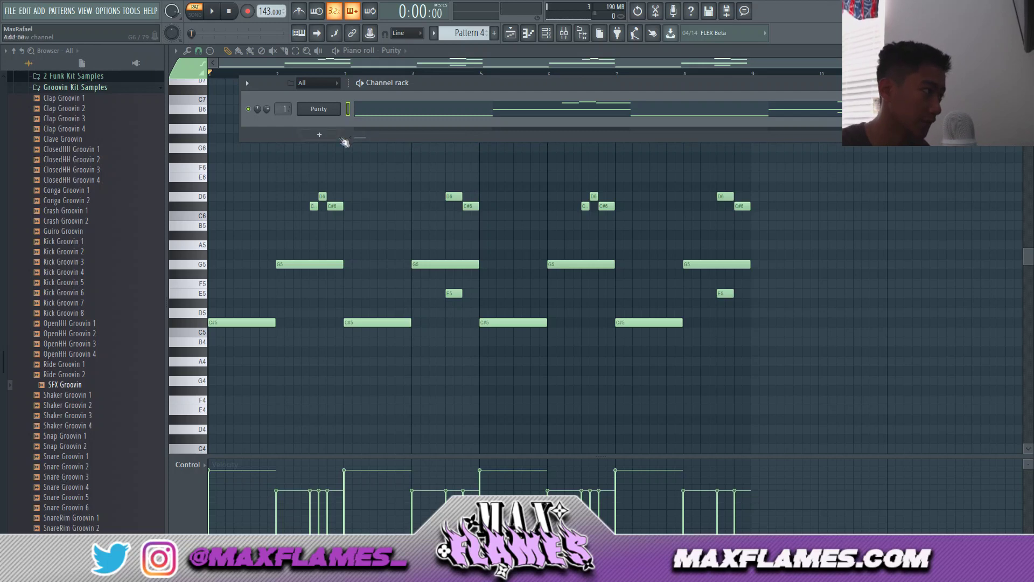
{"action": "left_click", "coordinate": [318, 135]}
{"action": "left_click", "coordinate": [331, 43]}
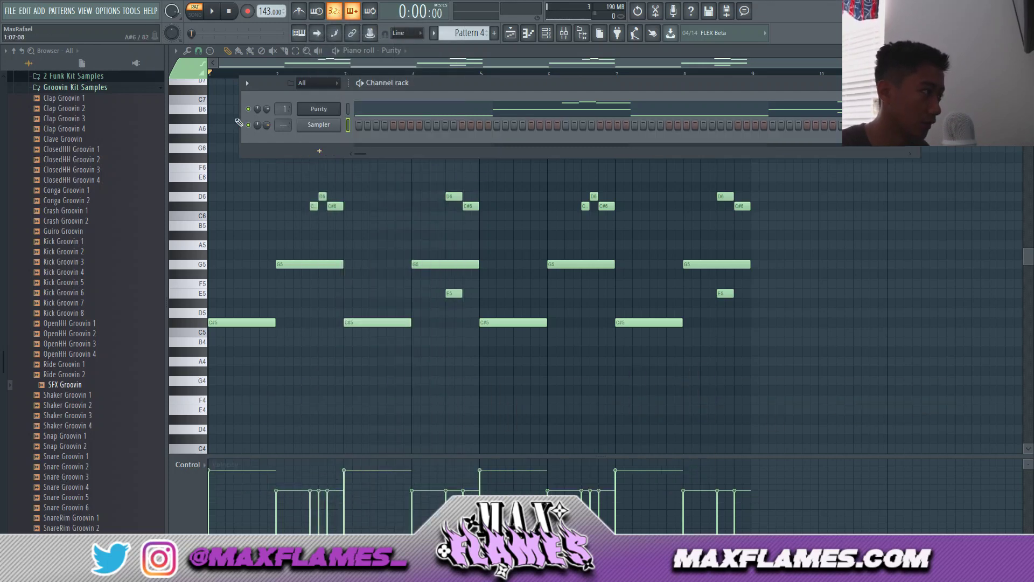
Load the "nm - all girls are the same 808" sample from the Nick Mira - Haywire kit into the Sampler channel.
{"action": "scroll", "coordinate": [56, 134], "scroll_direction": "up", "scroll_amount": 5}
{"action": "scroll", "coordinate": [131, 179], "scroll_direction": "down", "scroll_amount": 4}
{"action": "scroll", "coordinate": [88, 266], "scroll_direction": "down", "scroll_amount": 4}
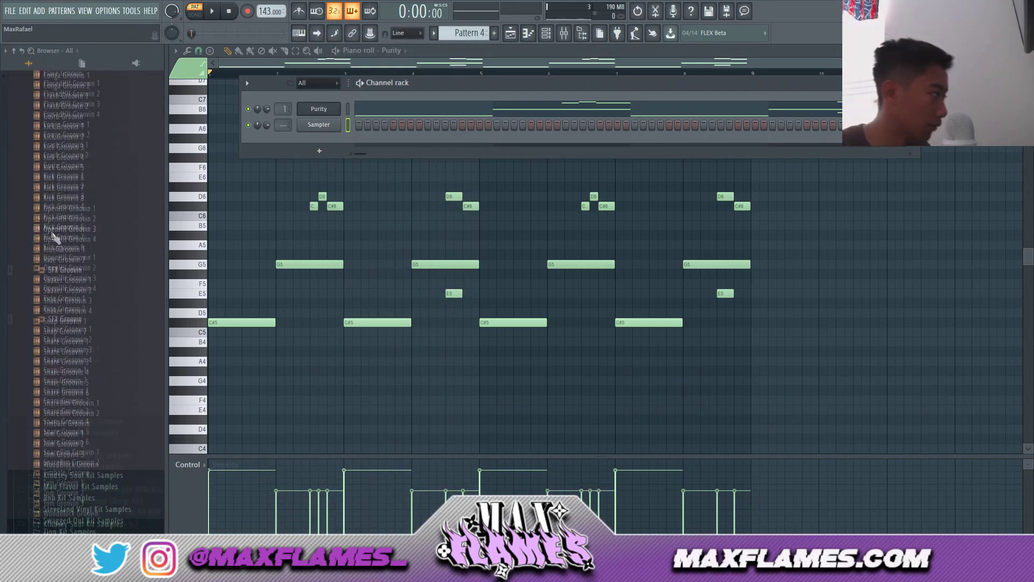
{"action": "scroll", "coordinate": [47, 230], "scroll_direction": "up", "scroll_amount": 4}
{"action": "scroll", "coordinate": [45, 229], "scroll_direction": "up", "scroll_amount": 5}
{"action": "scroll", "coordinate": [53, 274], "scroll_direction": "down", "scroll_amount": 15}
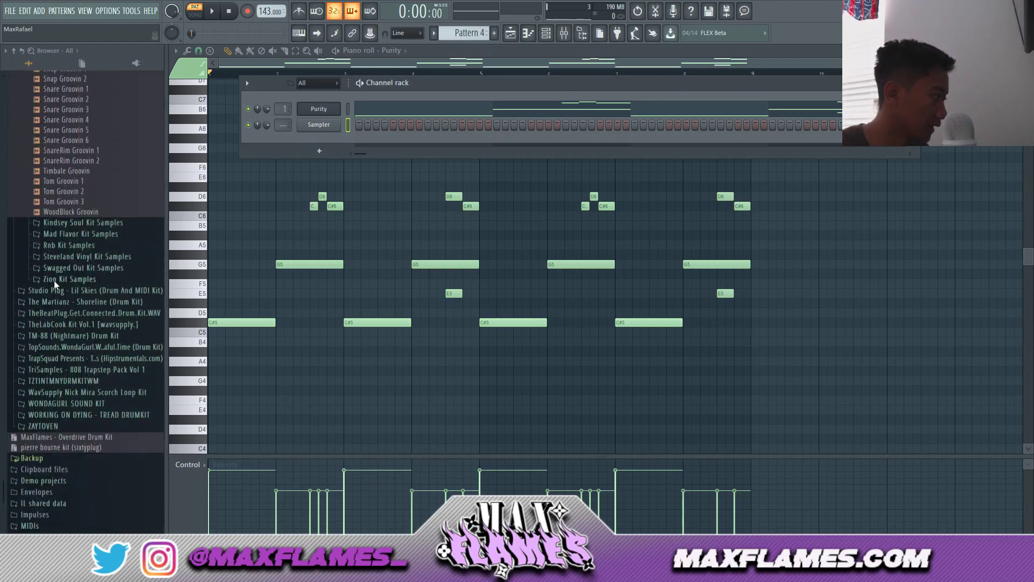
{"action": "scroll", "coordinate": [59, 280], "scroll_direction": "up", "scroll_amount": 10}
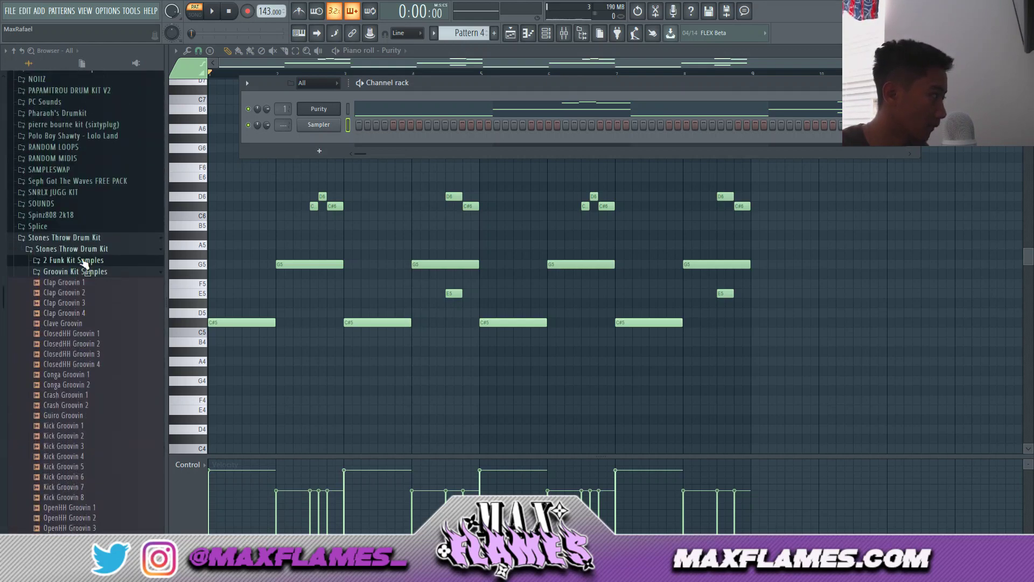
{"action": "left_click", "coordinate": [85, 241]}
{"action": "scroll", "coordinate": [75, 239], "scroll_direction": "up", "scroll_amount": 4}
{"action": "left_click", "coordinate": [70, 179]}
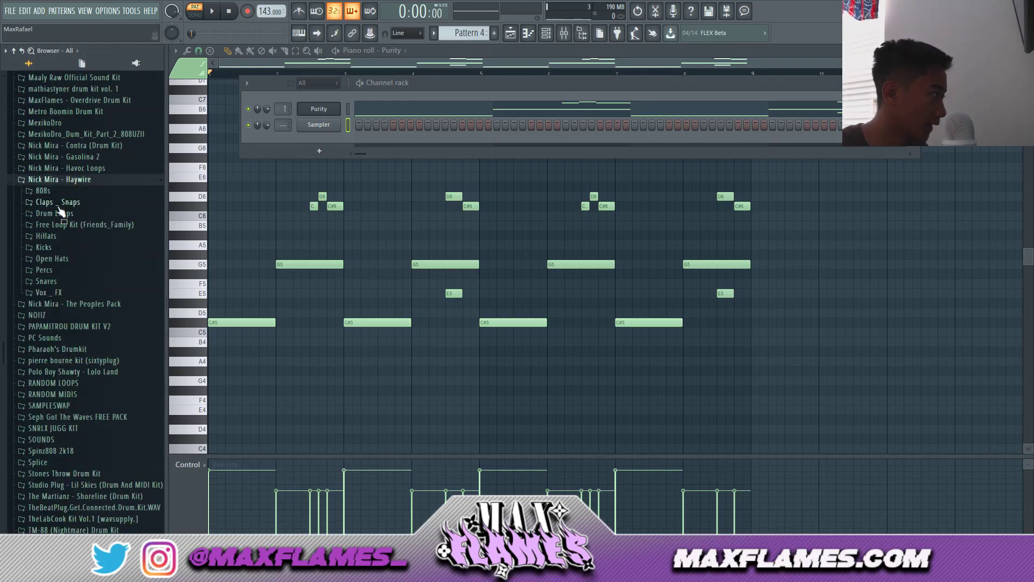
{"action": "left_click", "coordinate": [59, 191]}
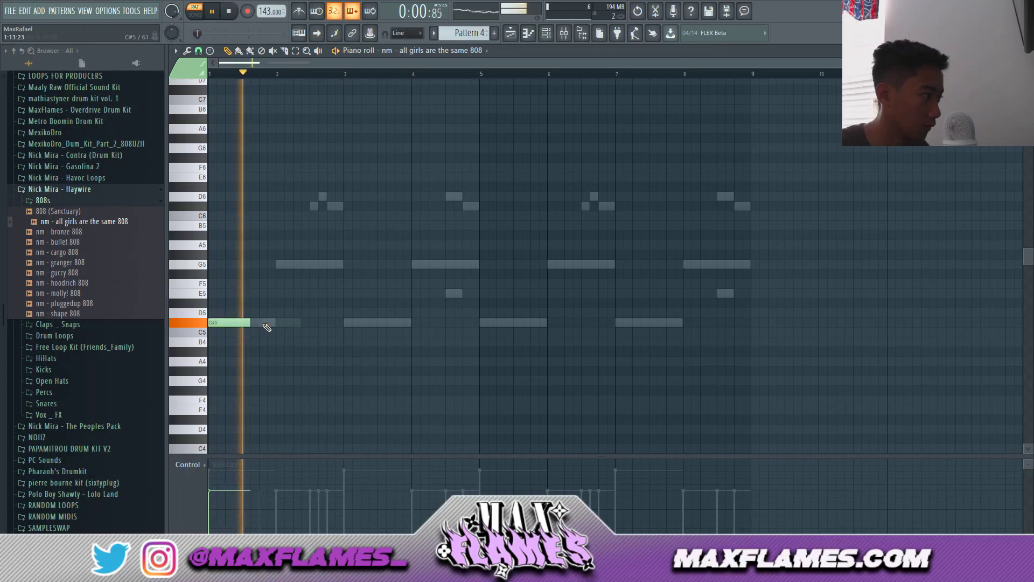
Draw C#5 808 notes on beats 1 and 4 of bar 1 and try a G5 note around the middle of bar 2.
{"action": "left_click", "coordinate": [315, 303]}
{"action": "key", "text": "space"}
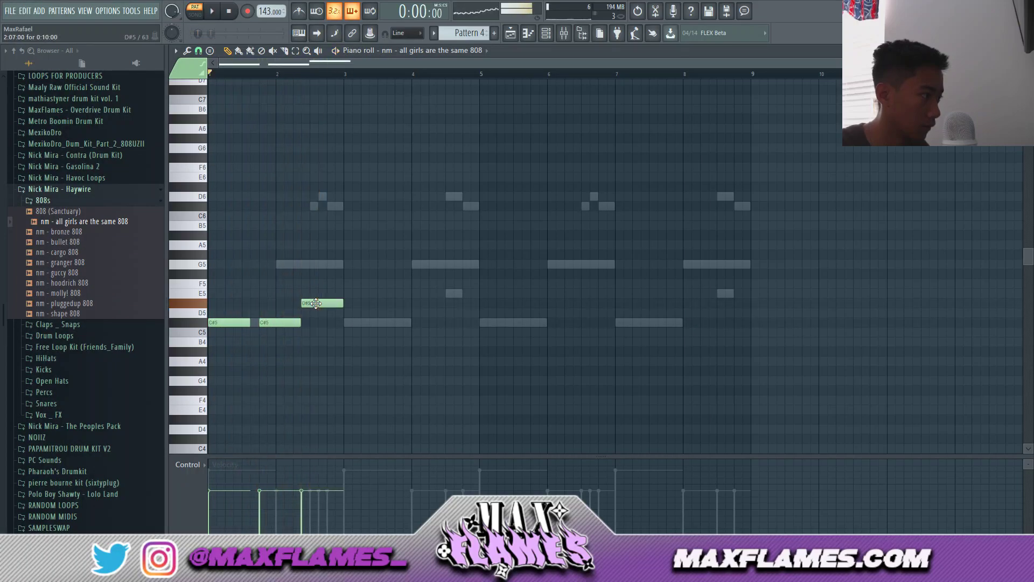
{"action": "left_click_drag", "start_coordinate": [317, 268], "coordinate": [319, 261]}
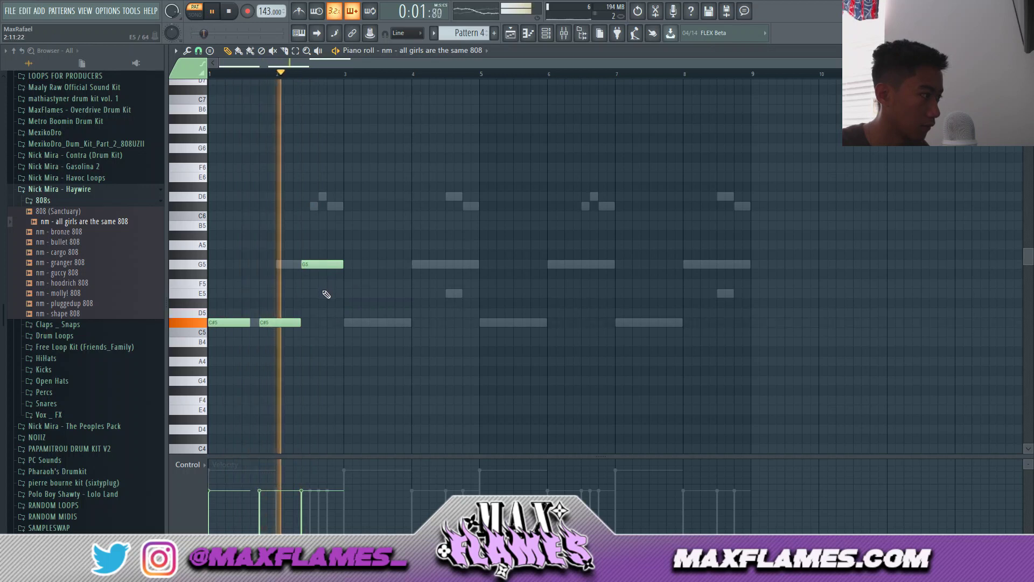
{"action": "key", "text": "space"}
Replace the G5 trial note with short C#5 808 hits at the end of bar 2 and the start of bar 3.
{"action": "left_click", "coordinate": [312, 265]}
{"action": "scroll", "coordinate": [308, 265], "scroll_direction": "up", "scroll_amount": 2}
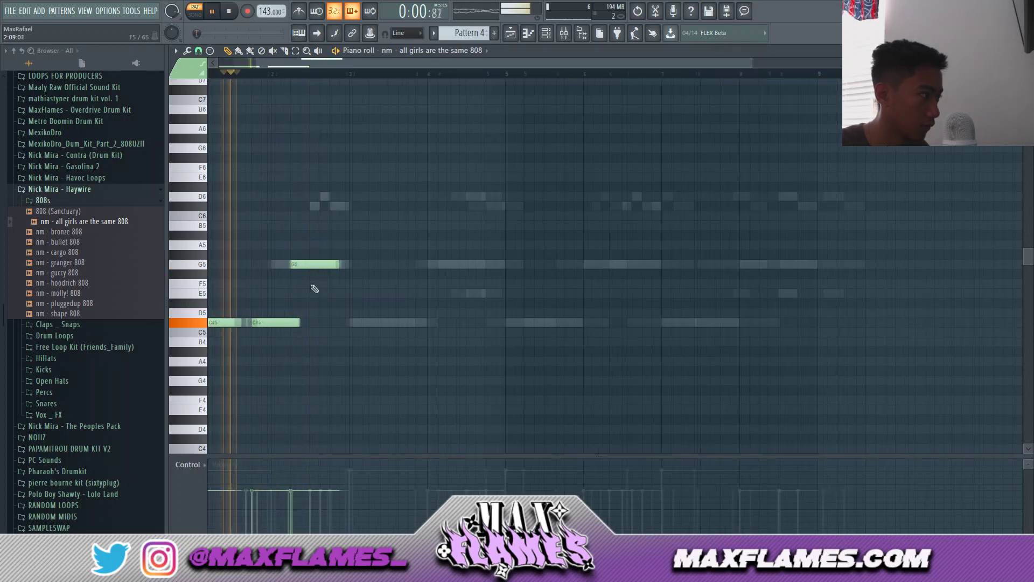
{"action": "left_click_drag", "start_coordinate": [322, 266], "coordinate": [389, 327]}
{"action": "key", "text": "space"}
{"action": "scroll", "coordinate": [383, 322], "scroll_direction": "down", "scroll_amount": 3}
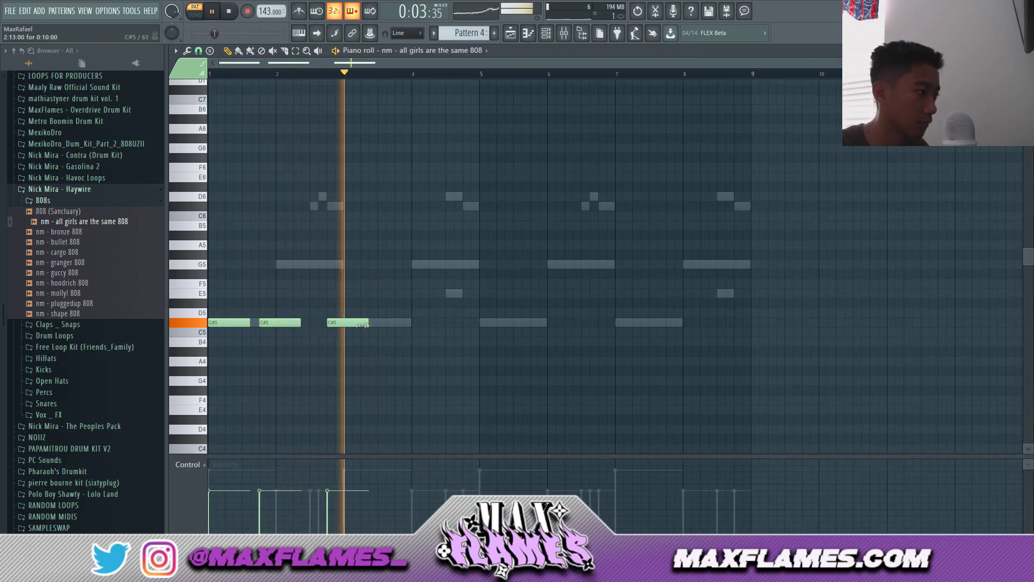
{"action": "mouse_move", "coordinate": [377, 322]}
{"action": "left_mouse_down"}
{"action": "mouse_move", "coordinate": [344, 322]}
{"action": "mouse_move", "coordinate": [358, 324]}
{"action": "left_mouse_up"}
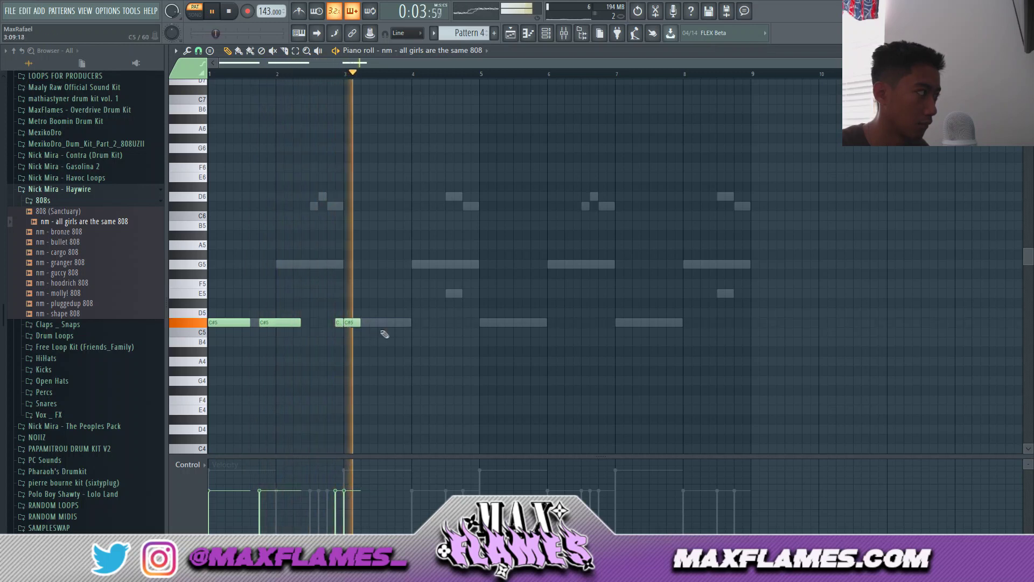
Add C#5 808 notes on beat 4 of bar 3 and beat 2 of bar 4, plus an E5 on beat 3 of bar 4.
{"action": "left_click", "coordinate": [437, 322]}
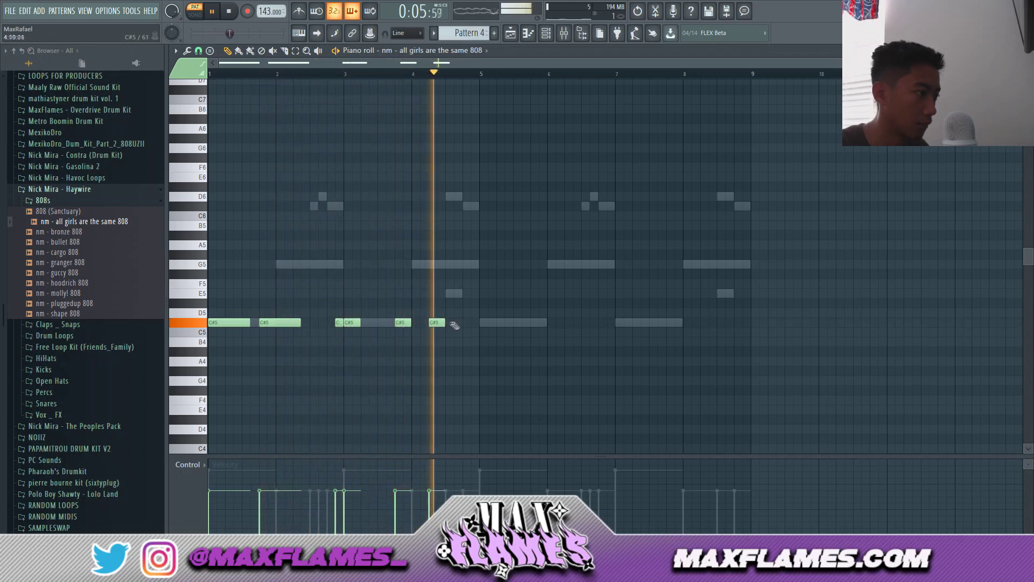
{"action": "left_click", "coordinate": [462, 302]}
{"action": "key", "text": "space"}
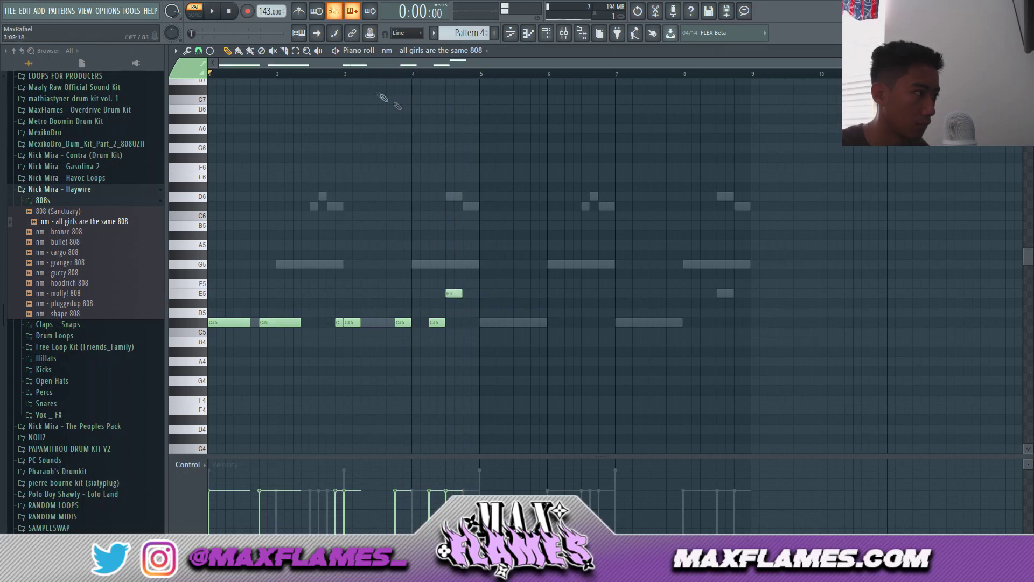
Replace the E5 in bar 4 with a run of three short 808 notes: G5, F#5 and G5.
{"action": "key", "text": "space"}
{"action": "scroll", "coordinate": [353, 74], "scroll_direction": "up", "scroll_amount": 2}
{"action": "left_click_drag", "start_coordinate": [473, 294], "coordinate": [486, 273]}
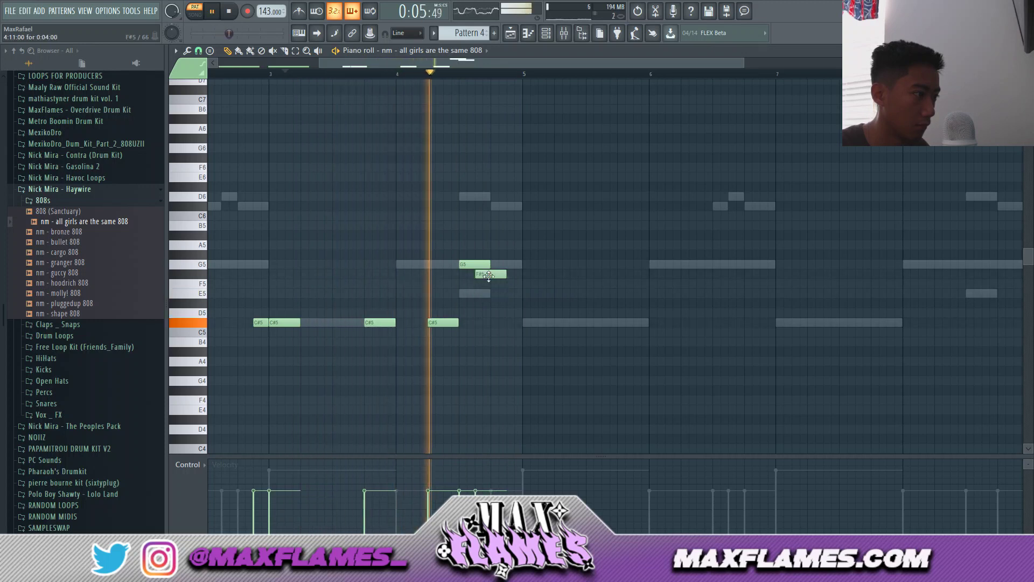
{"action": "left_click", "coordinate": [496, 293]}
{"action": "left_click", "coordinate": [501, 293]}
{"action": "key", "text": "space"}
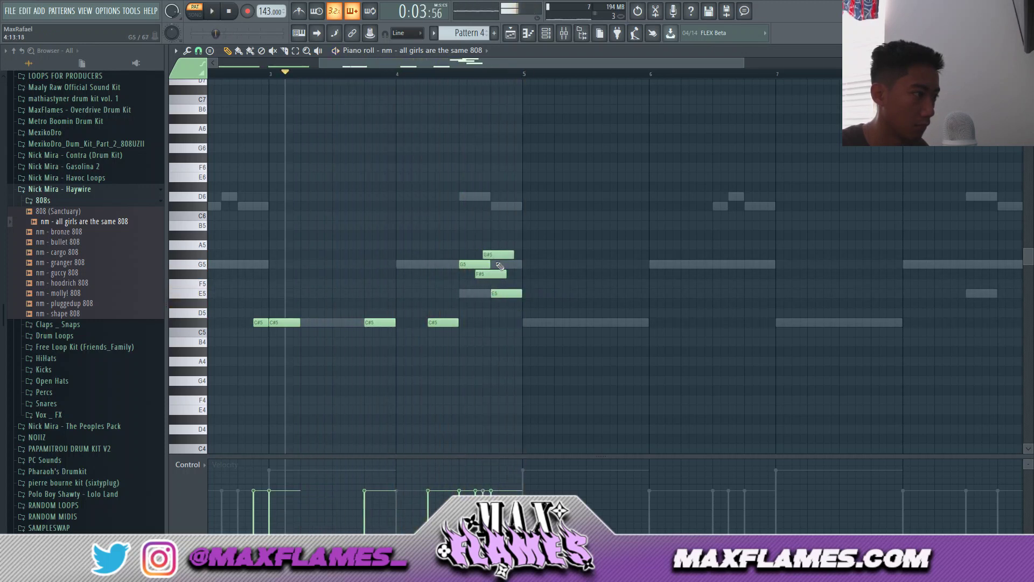
{"action": "key", "text": "space"}
{"action": "left_click_drag", "start_coordinate": [514, 305], "coordinate": [473, 265]}
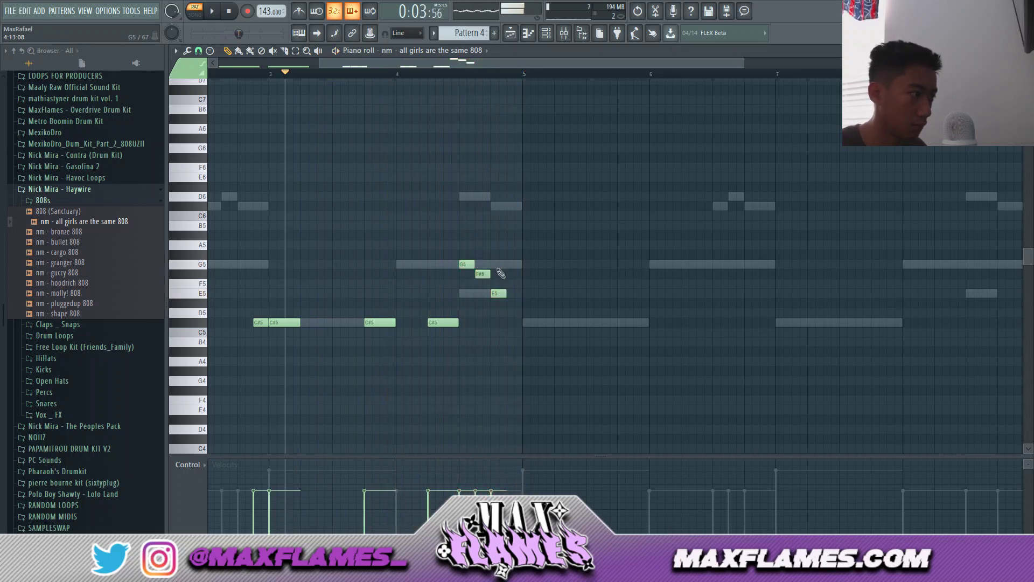
{"action": "left_click_drag", "start_coordinate": [499, 293], "coordinate": [499, 262]}
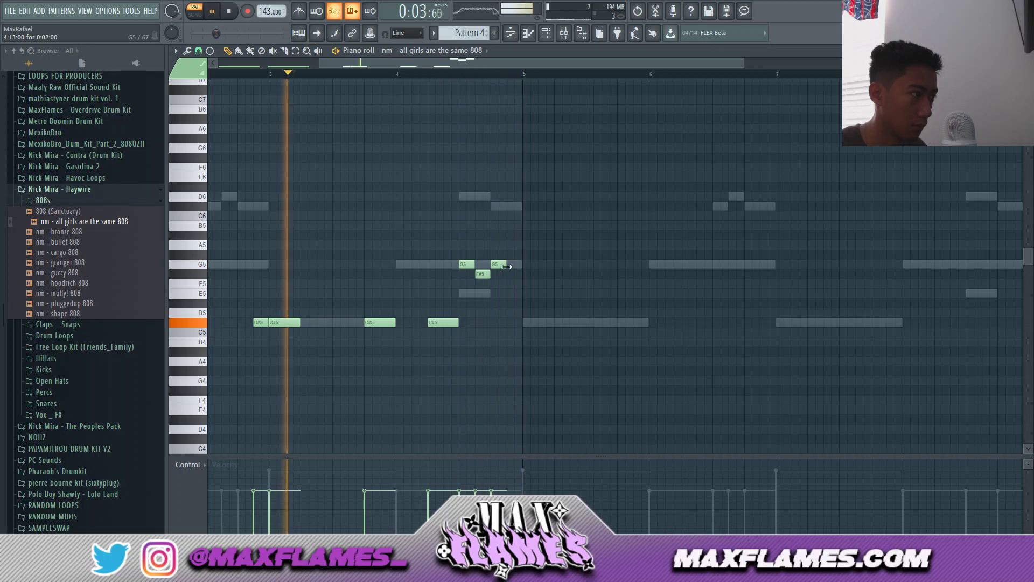
Duplicate the four-bar 808 pattern into bars 5 to 8 and lengthen the C#5 notes so each reaches the next one.
{"action": "key", "text": "ctrl+a"}
{"action": "key", "text": "ctrl+b"}
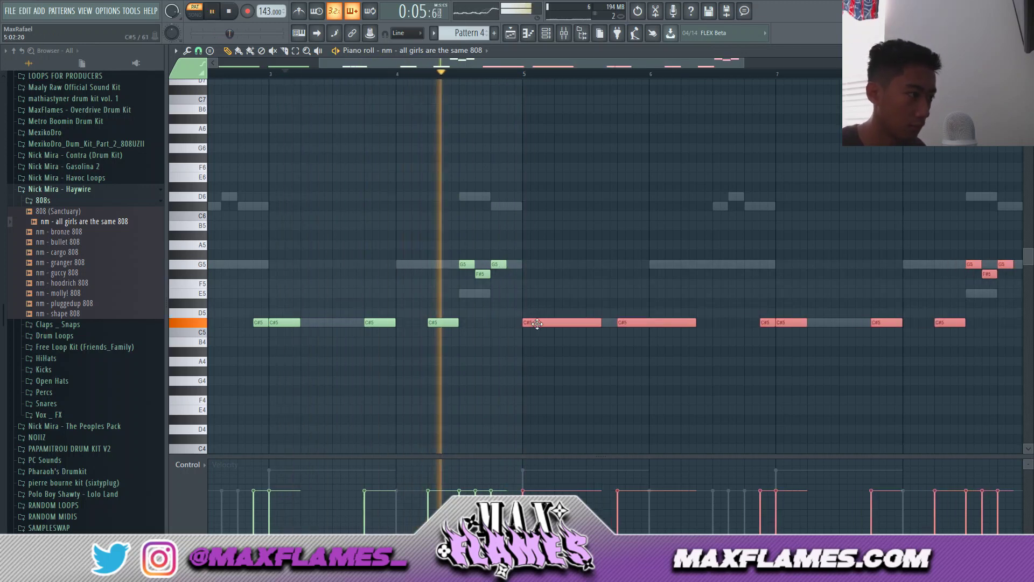
{"action": "key", "text": "space"}
{"action": "key", "text": "ctrl+d"}
{"action": "scroll", "coordinate": [471, 296], "scroll_direction": "down", "scroll_amount": 2}
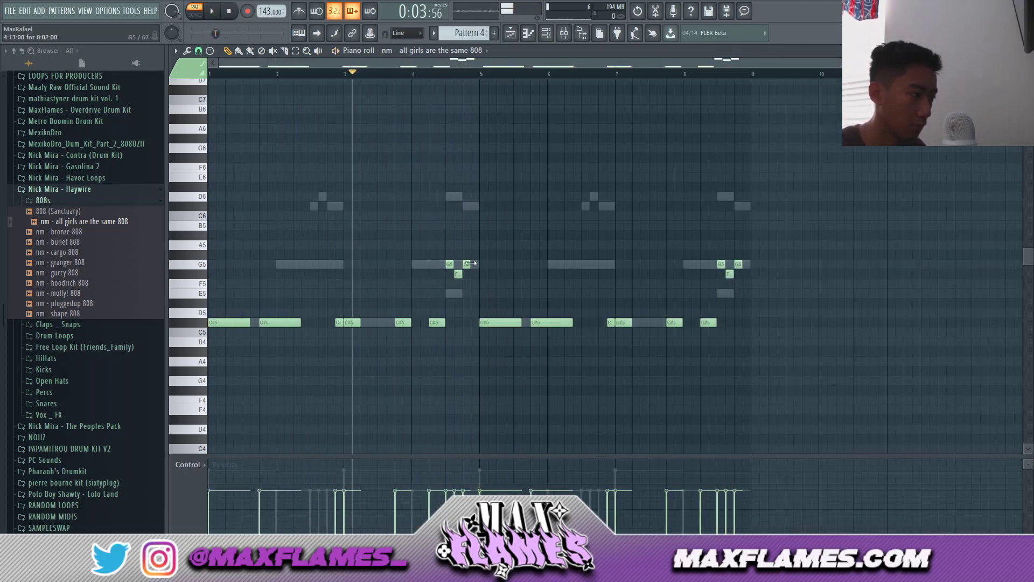
{"action": "key", "text": "space"}
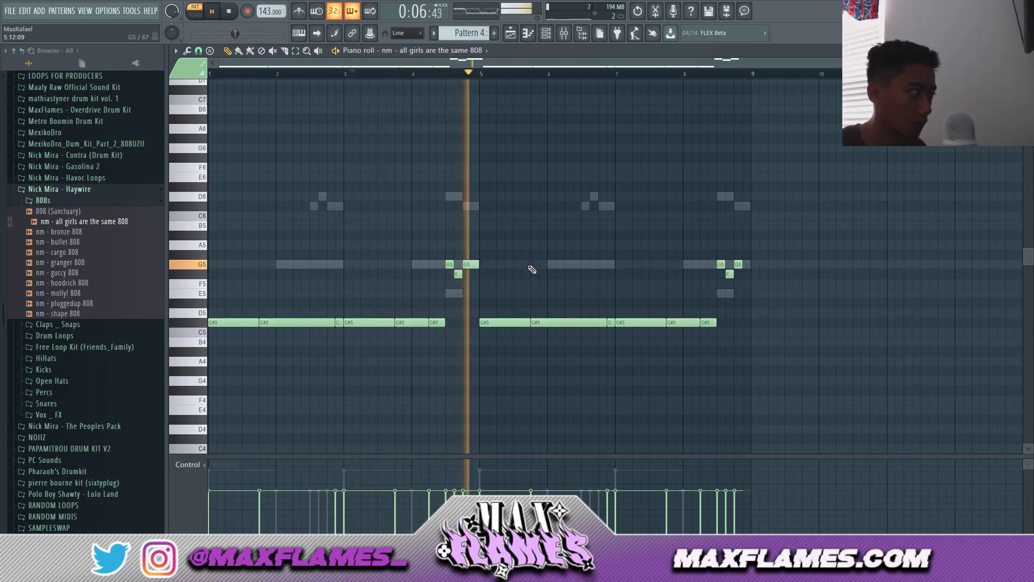
Raise the velocity of all 808 notes to maximum and extend the last G5 to the end of bar 8.
{"action": "key", "text": "ctrl+a"}
{"action": "key", "text": "ctrl+d"}
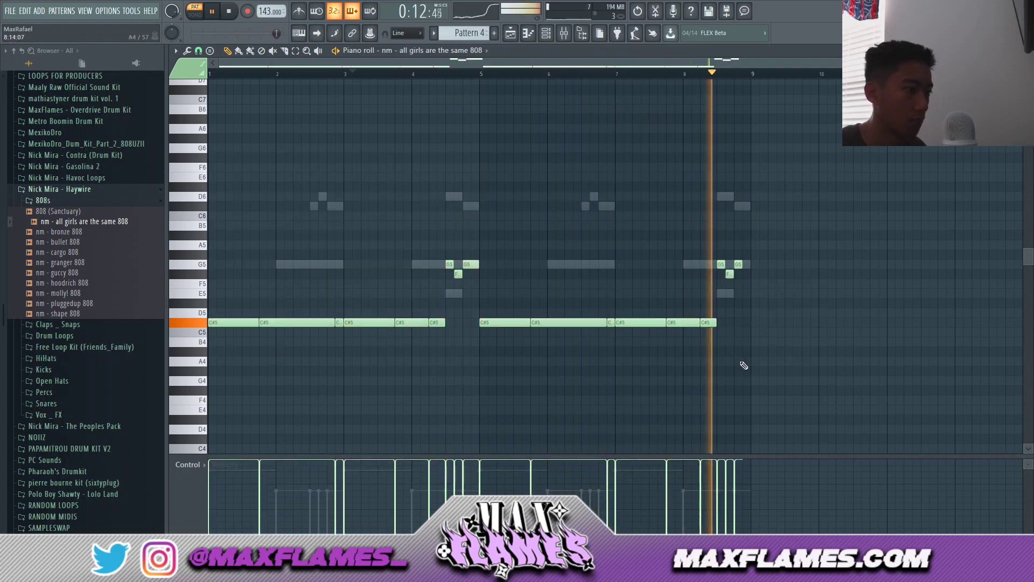
{"action": "left_click_drag", "start_coordinate": [749, 267], "coordinate": [752, 267]}
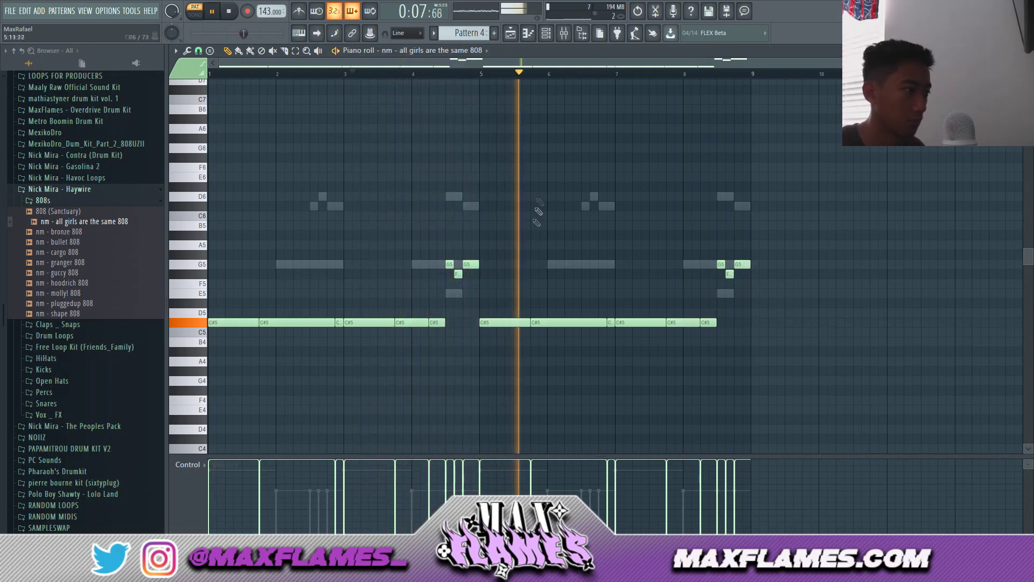
Add the MF - Plugg Clap sample from the MaxFlames - Overdrive Drum Kit as a new channel below the 808.
{"action": "left_click", "coordinate": [547, 35]}
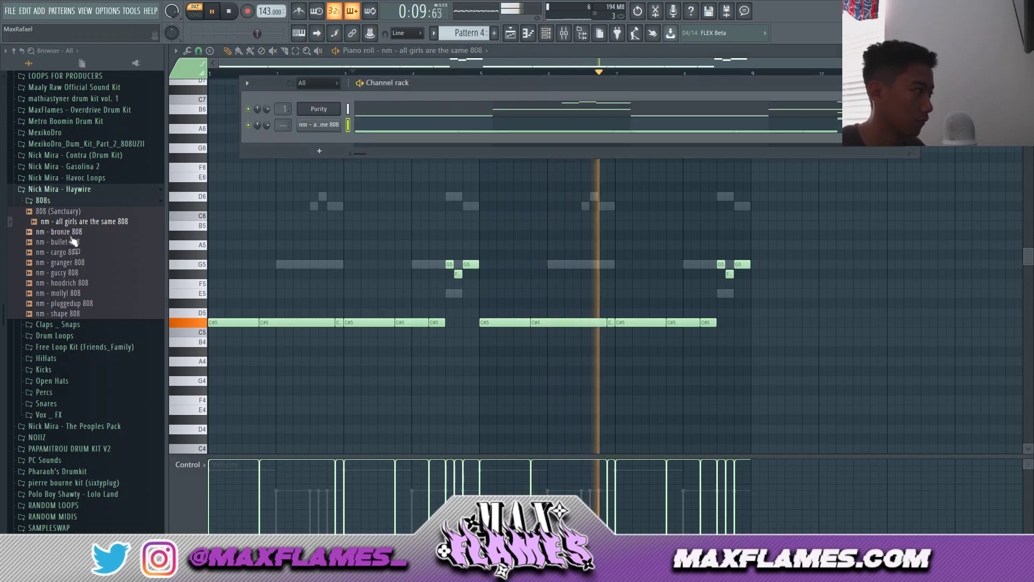
{"action": "scroll", "coordinate": [73, 237], "scroll_direction": "up", "scroll_amount": 2}
{"action": "left_click", "coordinate": [73, 218]}
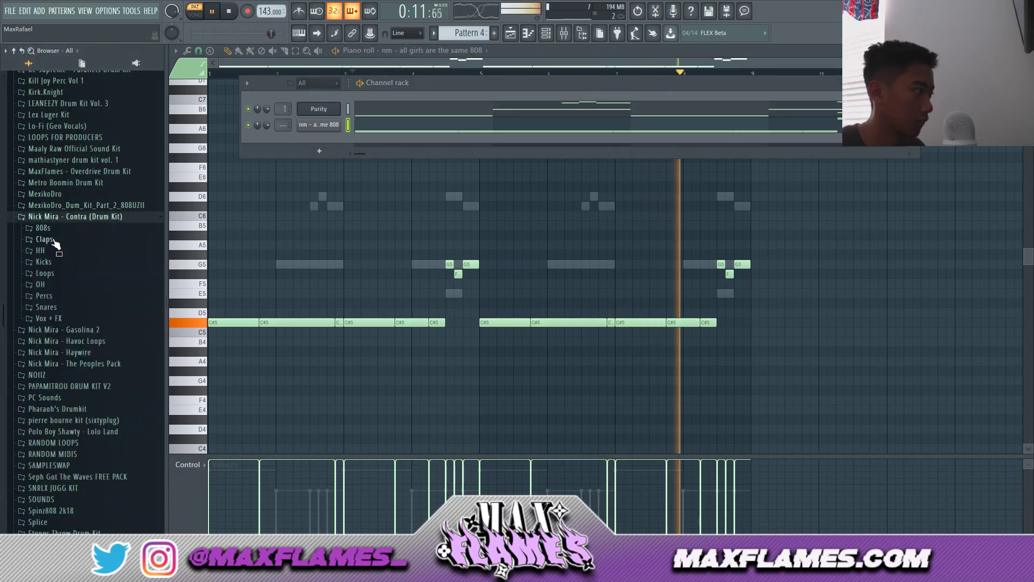
{"action": "left_click", "coordinate": [54, 241]}
{"action": "left_click", "coordinate": [75, 217]}
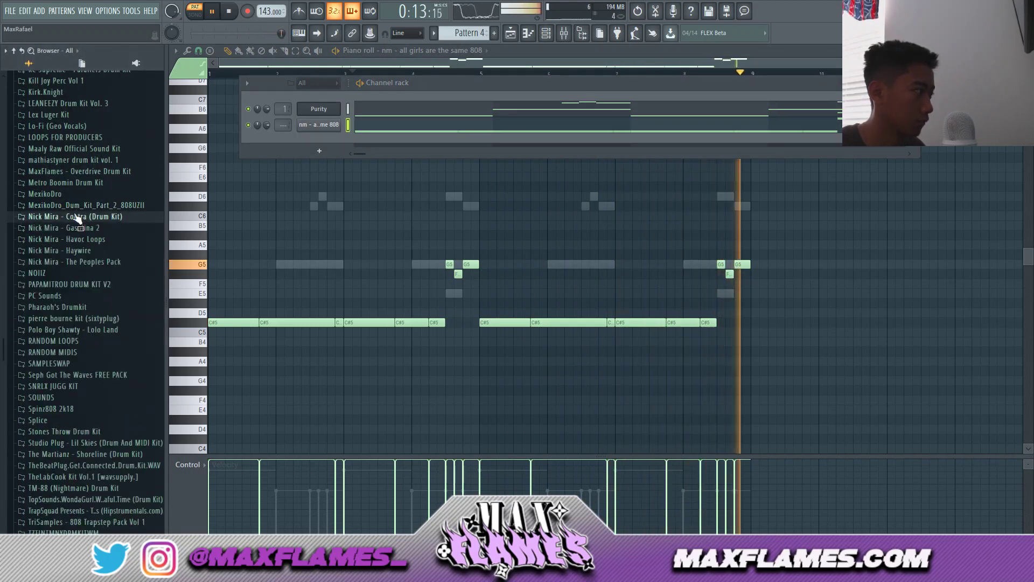
{"action": "left_click", "coordinate": [64, 171]}
{"action": "left_click", "coordinate": [44, 194]}
{"action": "left_click_drag", "start_coordinate": [56, 251], "coordinate": [359, 140]}
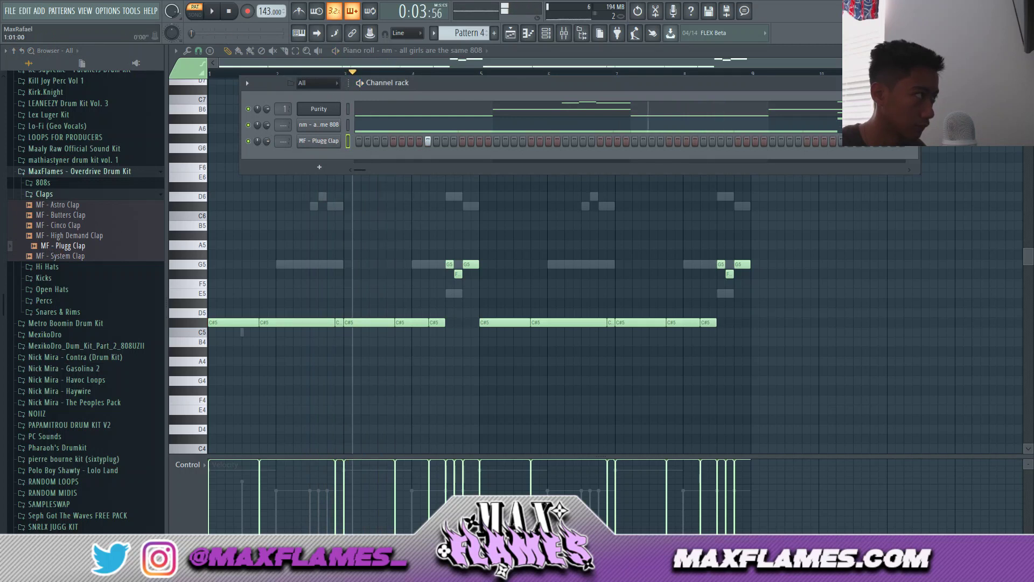
Place claps on beat 3 of bars 1 to 4 and open the clap pattern in the piano roll.
{"action": "key", "text": "space"}
{"action": "left_click", "coordinate": [565, 142]}
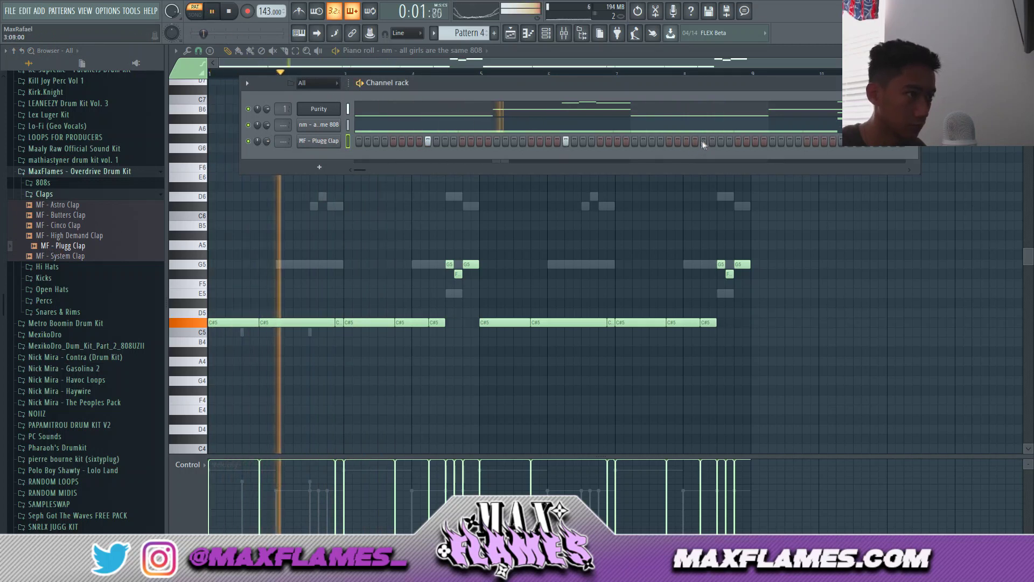
{"action": "right_click", "coordinate": [321, 143]}
{"action": "left_click", "coordinate": [355, 146]}
{"action": "key", "text": "space"}
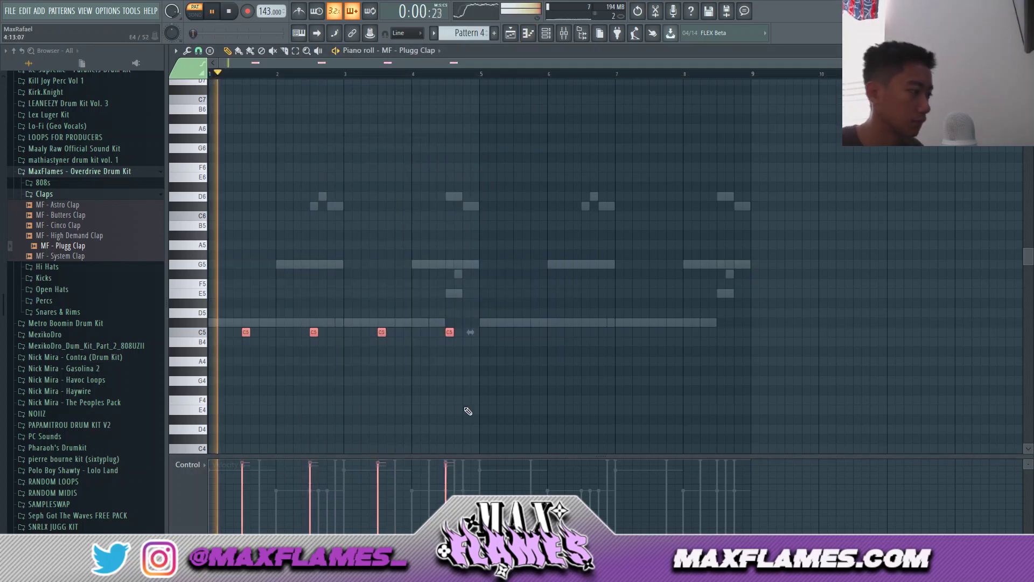
Duplicate the four claps of bars 1 to 4 into bars 5 to 8.
{"action": "left_click_drag", "start_coordinate": [245, 332], "coordinate": [516, 331]}
{"action": "left_click", "coordinate": [544, 226]}
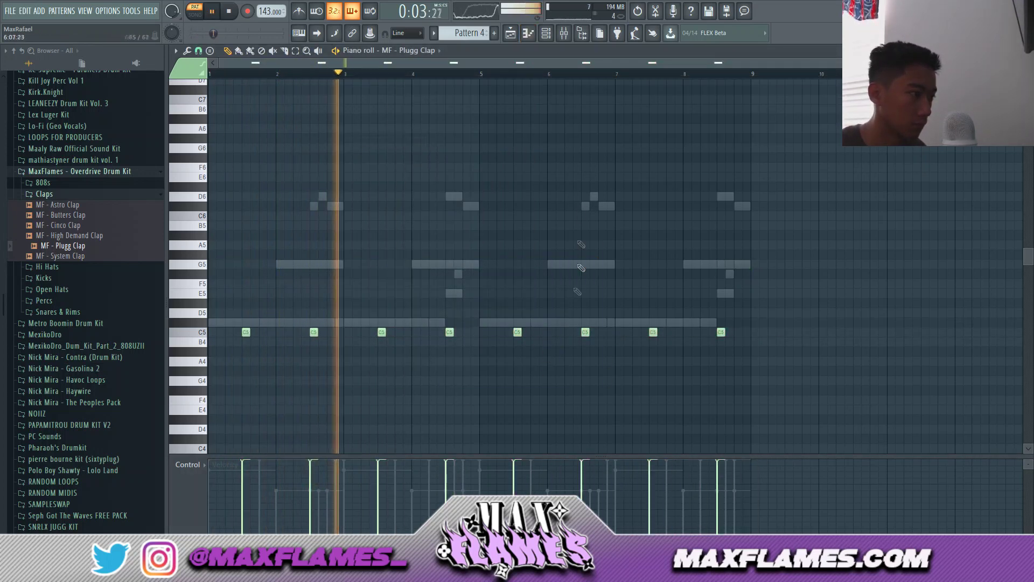
Audition percussion samples in the Overdrive Drum Kit and add MF - Marbella FX as a new channel below the clap.
{"action": "left_click", "coordinate": [548, 38]}
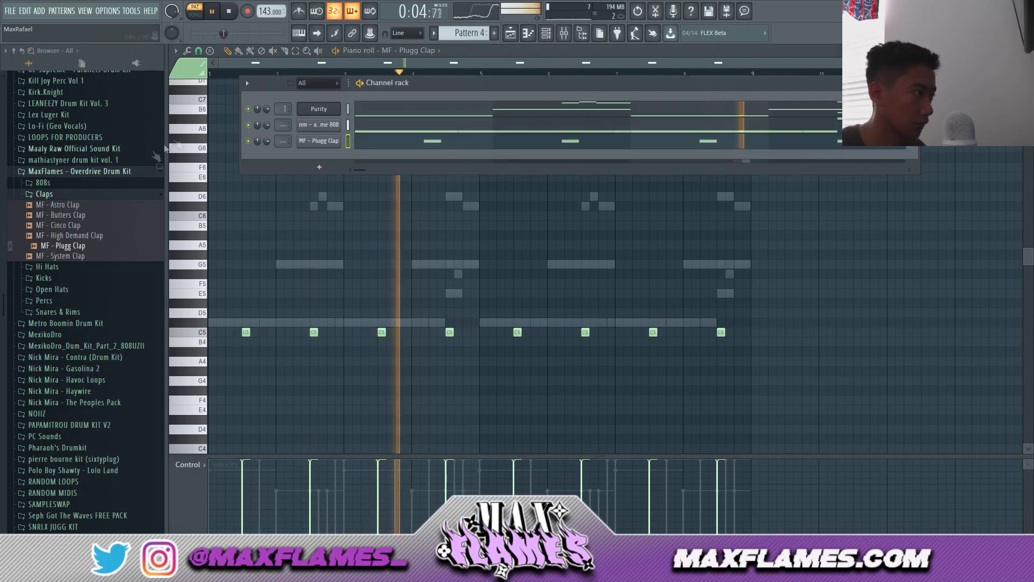
{"action": "left_click", "coordinate": [45, 300]}
{"action": "left_click", "coordinate": [59, 332]}
{"action": "key", "text": "space"}
{"action": "left_click", "coordinate": [54, 353]}
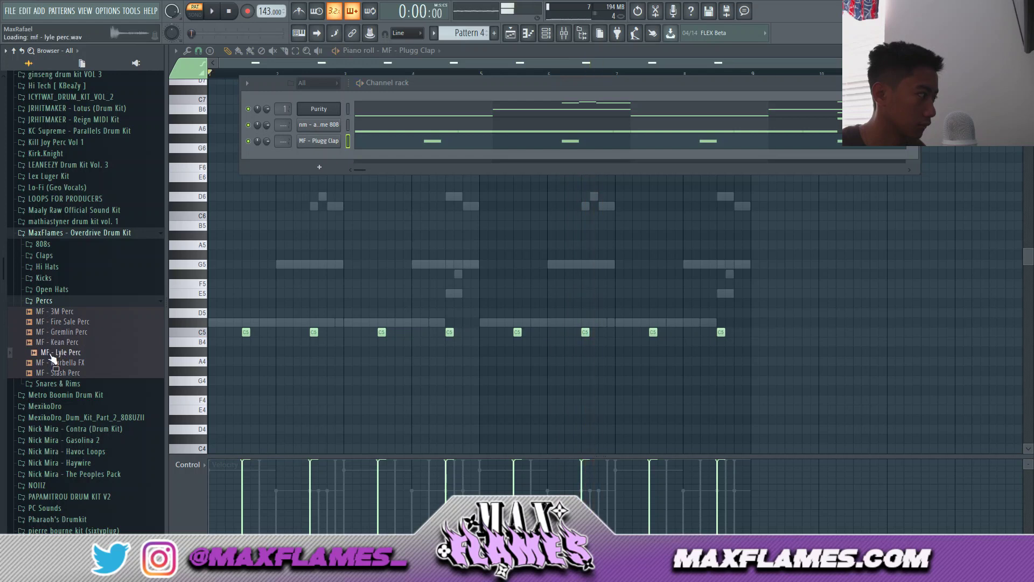
{"action": "left_click", "coordinate": [57, 363]}
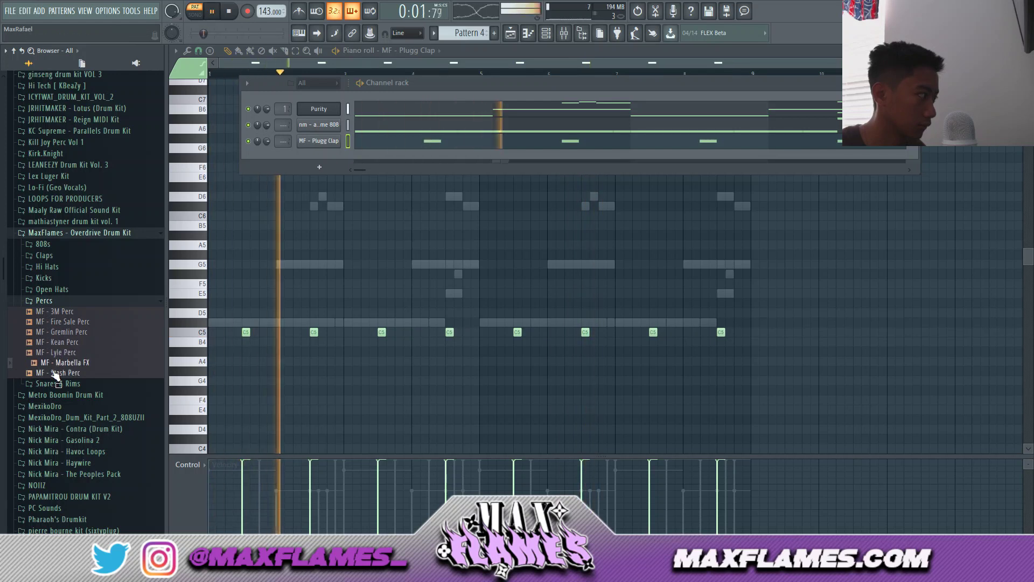
{"action": "left_click_drag", "start_coordinate": [59, 368], "coordinate": [342, 158]}
Place Marbella FX hits on beat 2 of bars 1 and 3 and duplicate them into bars 5 and 7 in the piano roll.
{"action": "key", "text": "space"}
{"action": "left_click", "coordinate": [393, 156]}
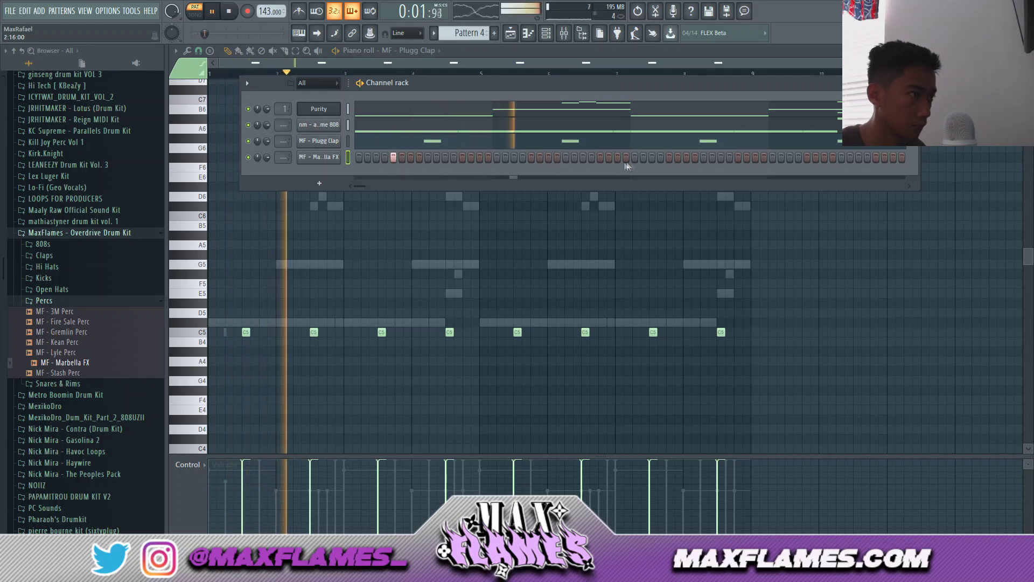
{"action": "left_click", "coordinate": [669, 157]}
{"action": "right_click", "coordinate": [325, 159]}
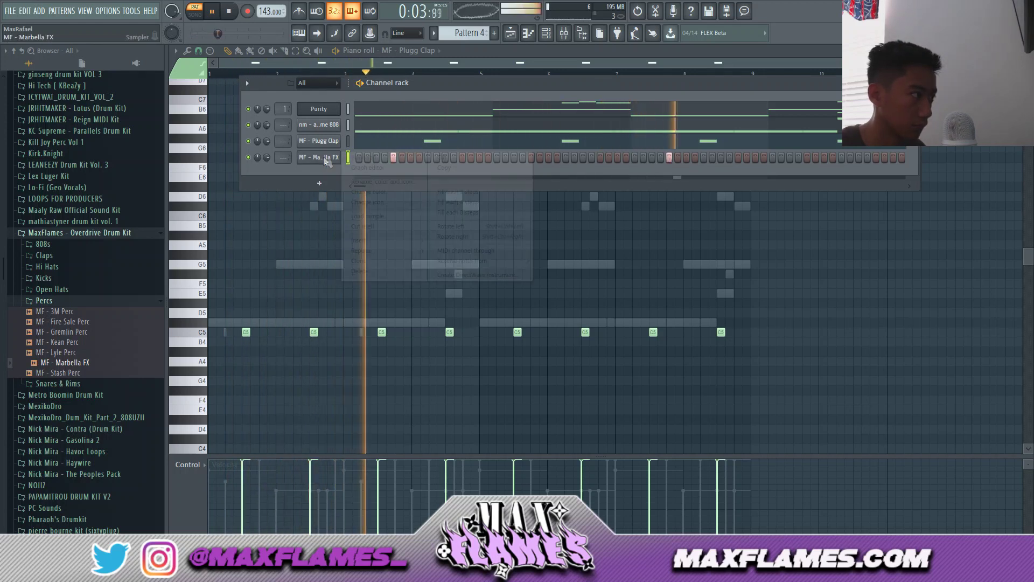
{"action": "left_click", "coordinate": [371, 161]}
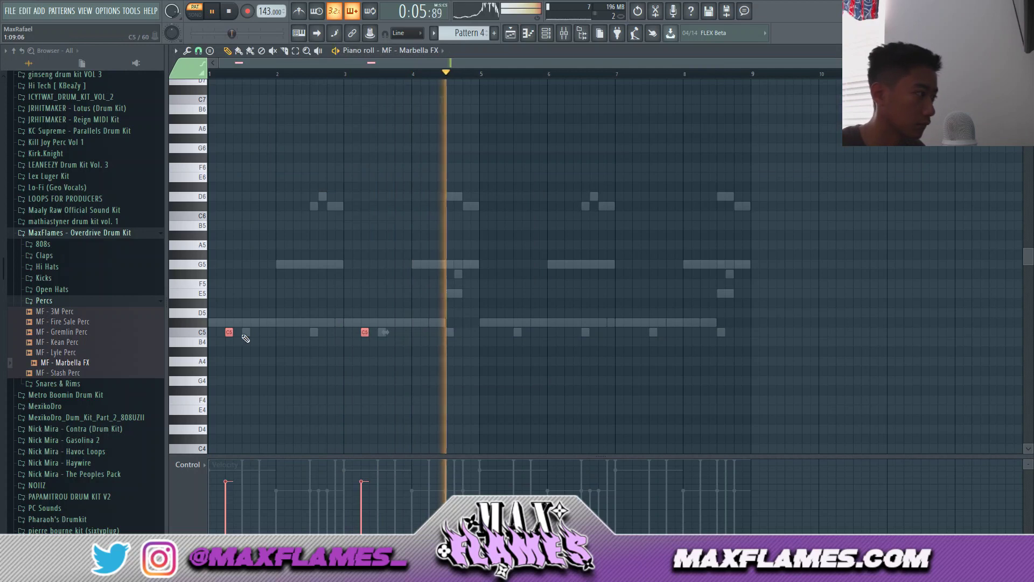
{"action": "left_click_drag", "start_coordinate": [229, 332], "coordinate": [500, 332]}
Add the MF - Degular HH sample as a new channel below Marbella FX and fill each 2 steps with hi-hats.
{"action": "left_click", "coordinate": [545, 33]}
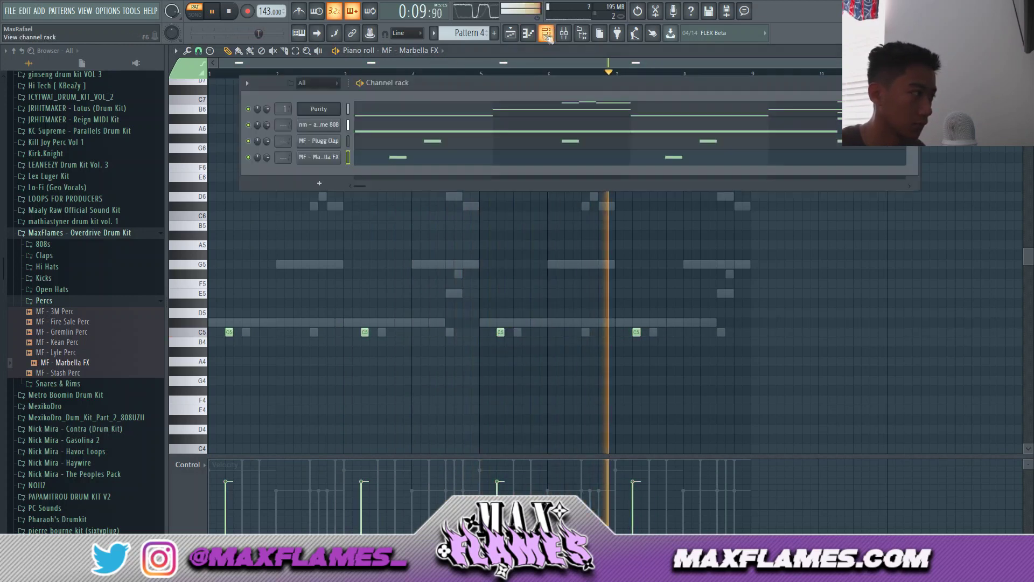
{"action": "left_click", "coordinate": [45, 267]}
{"action": "left_click", "coordinate": [55, 338]}
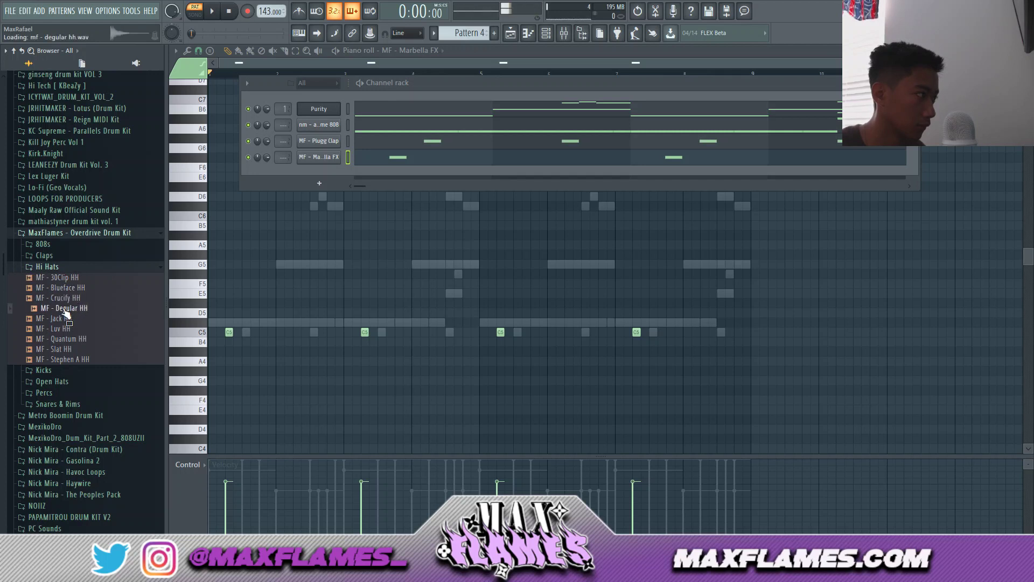
{"action": "left_click_drag", "start_coordinate": [295, 197], "coordinate": [307, 170]}
{"action": "right_click", "coordinate": [309, 173]}
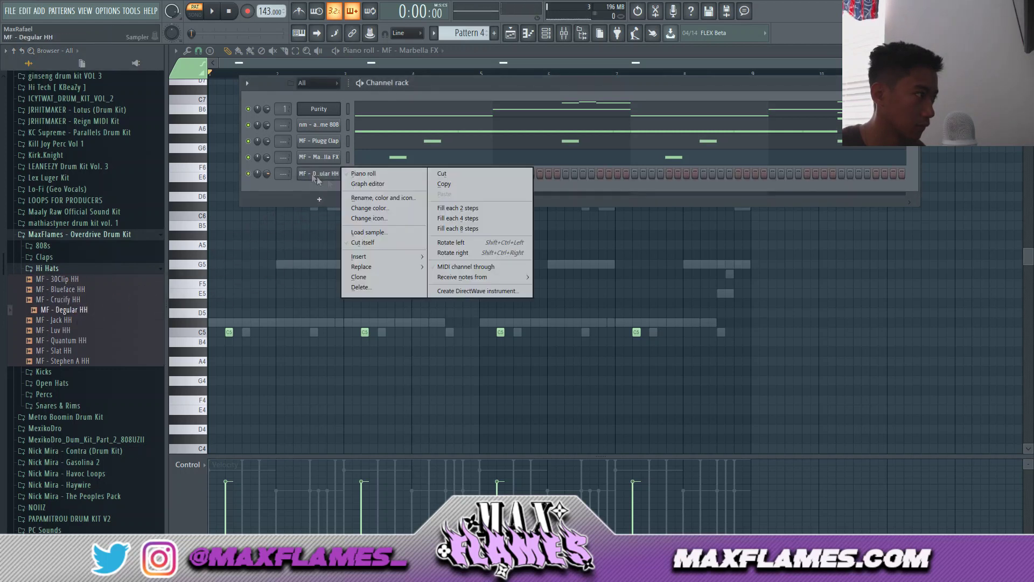
{"action": "left_click", "coordinate": [450, 203]}
{"action": "key", "text": "space"}
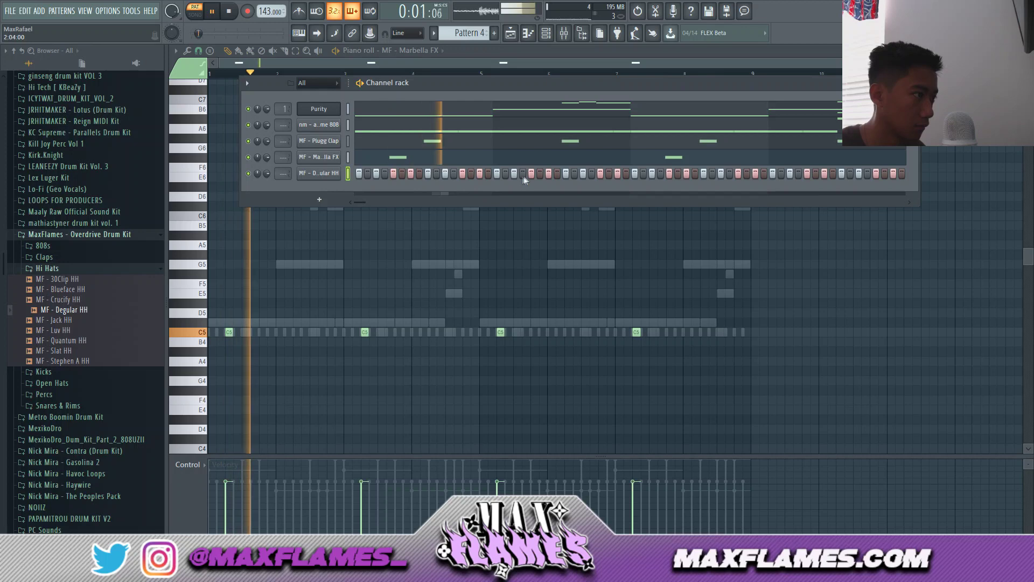
Open the hi-hat pattern in the piano roll, add in-between notes and extend every note to reach the next one.
{"action": "right_click", "coordinate": [340, 173]}
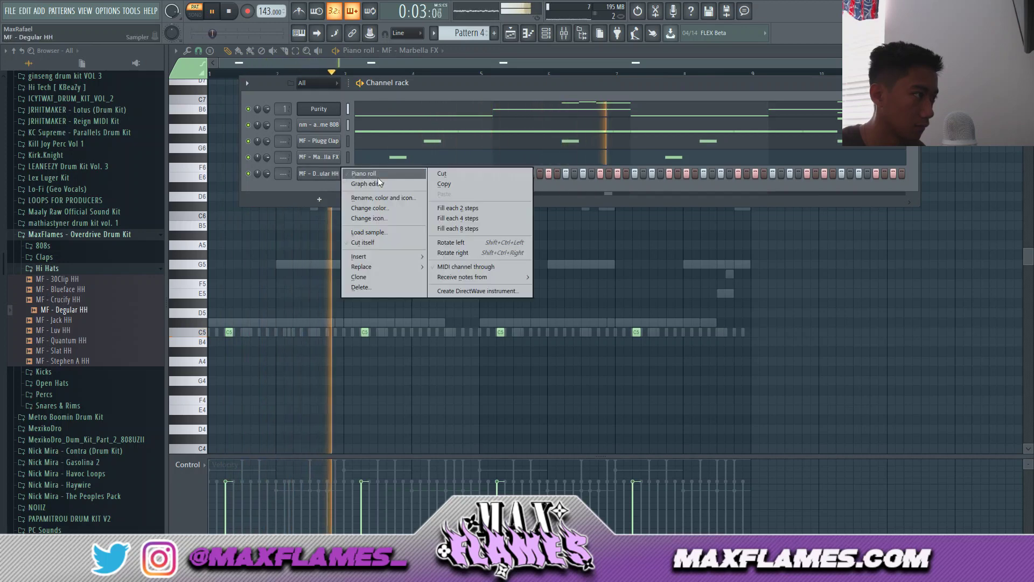
{"action": "left_click", "coordinate": [377, 177]}
{"action": "scroll", "coordinate": [561, 334], "scroll_direction": "up", "scroll_amount": 3, "text": "ctrl"}
{"action": "left_click", "coordinate": [565, 332]}
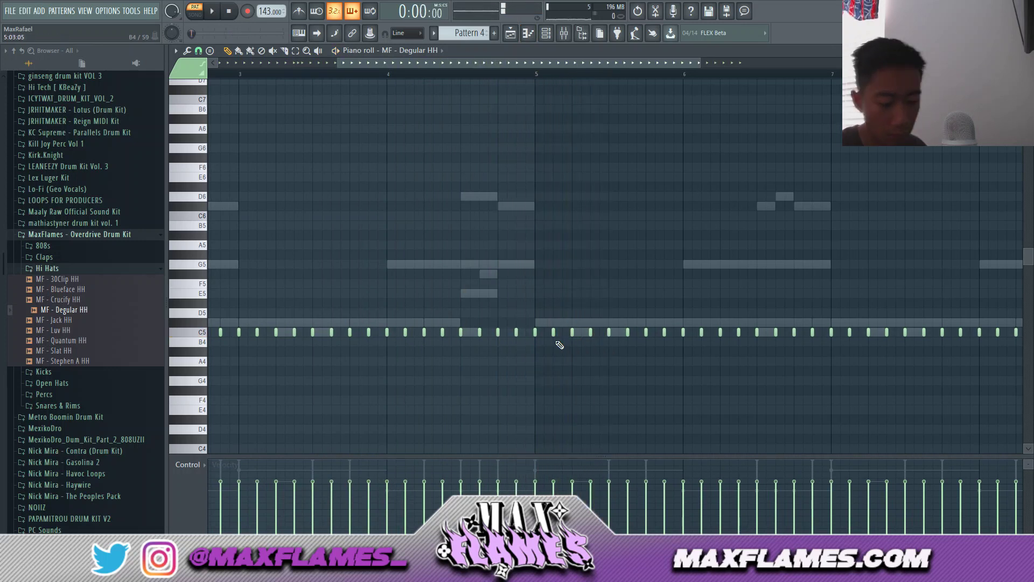
{"action": "key", "text": "ctrl+l"}
{"action": "key", "text": "space"}
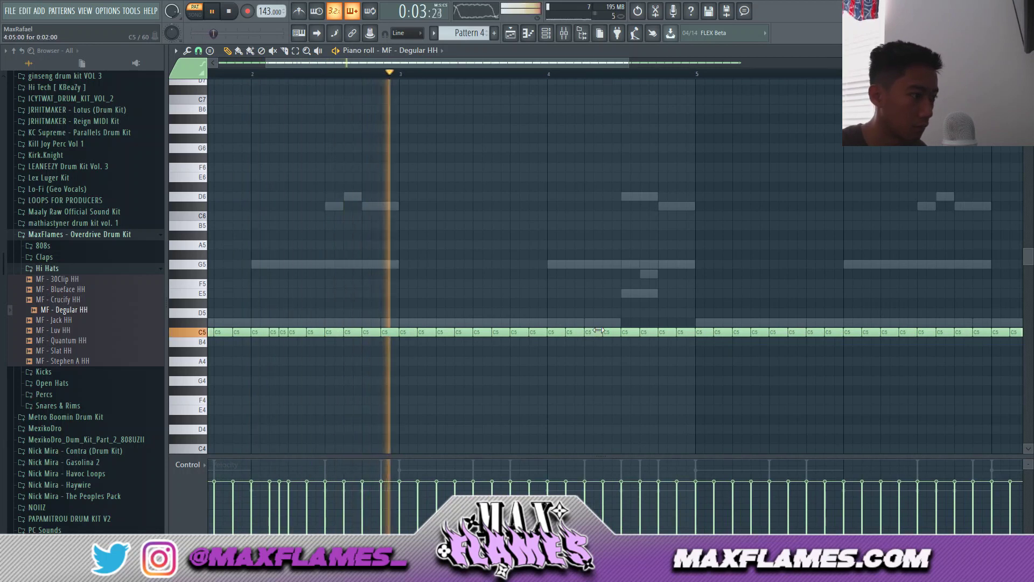
Replace the hi-hats in bars 5 to 8 with a copy of bars 1 to 4.
{"action": "scroll", "coordinate": [599, 332], "scroll_direction": "down", "scroll_amount": 2}
{"action": "left_click_drag", "start_coordinate": [520, 318], "coordinate": [841, 415]}
{"action": "key", "text": "ctrl+v"}
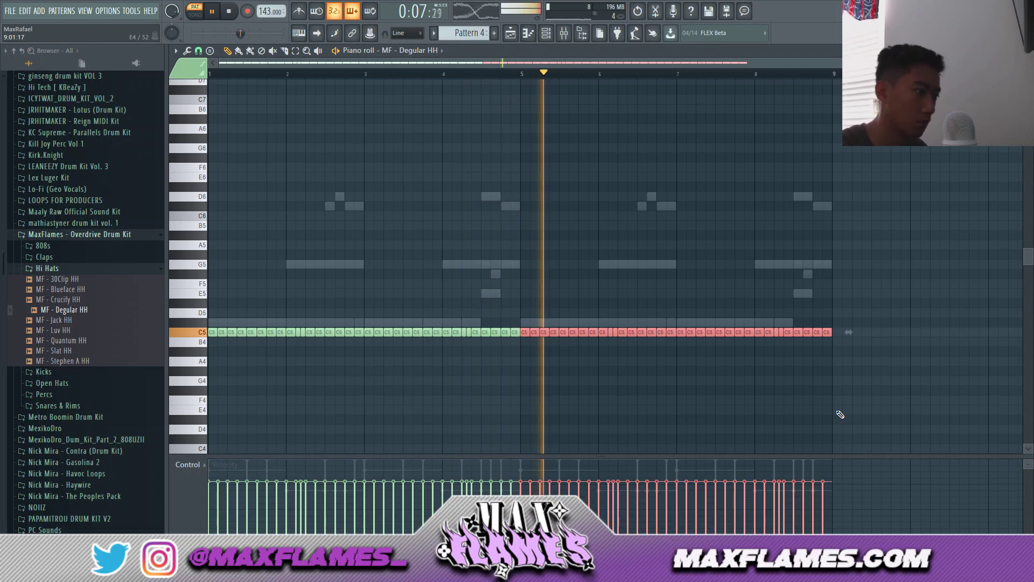
{"action": "key", "text": "ctrl+d"}
Add four-note hi-hat rolls on A4 at the start of bar 3 and late in bar 4, plus an A#4 roll ending bar 4.
{"action": "scroll", "coordinate": [266, 365], "scroll_direction": "down", "scroll_amount": 2}
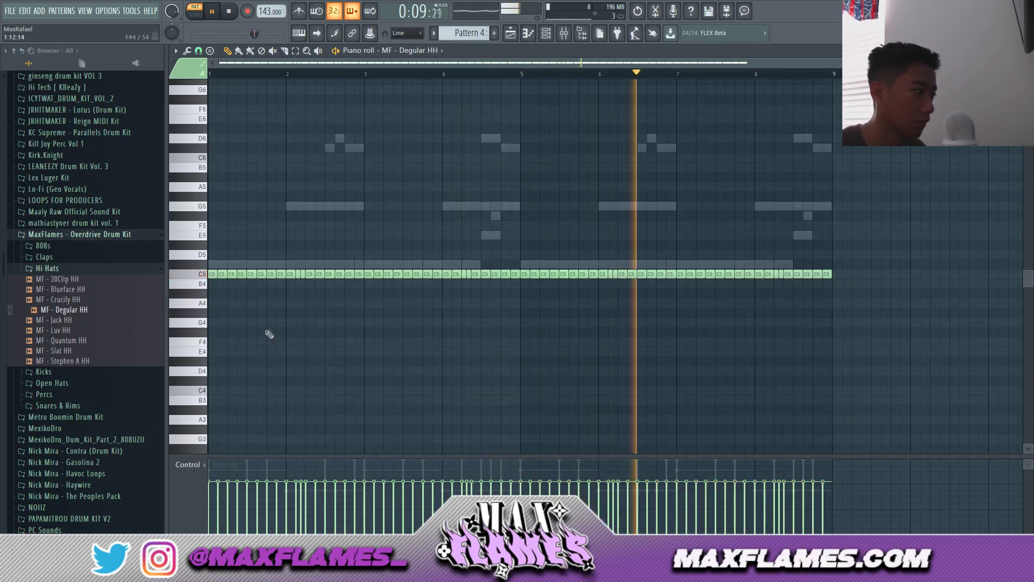
{"action": "scroll", "coordinate": [302, 318], "scroll_direction": "up", "scroll_amount": 2}
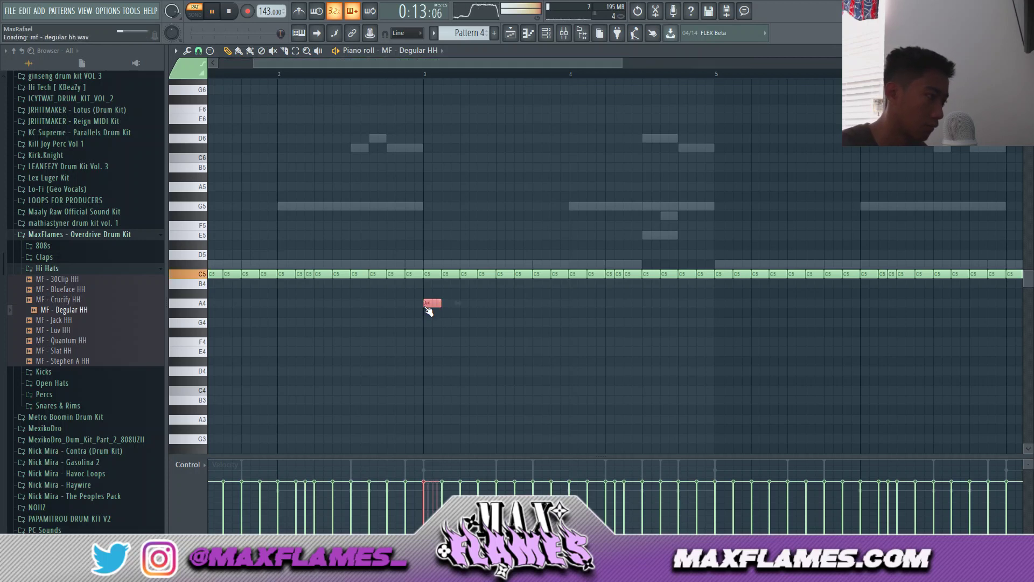
{"action": "key", "text": "ctrl+u"}
{"action": "left_click", "coordinate": [873, 301]}
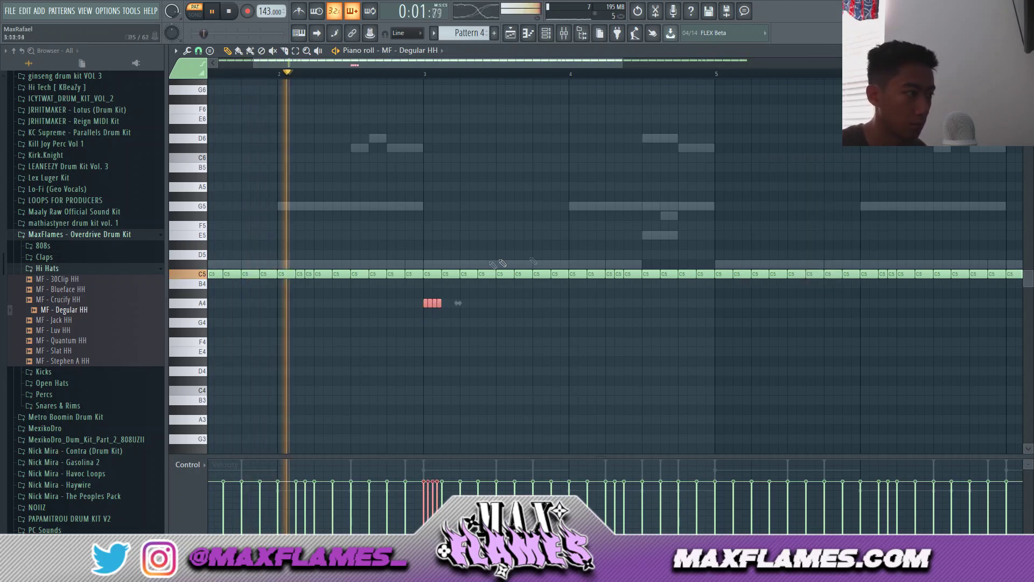
{"action": "left_click_drag", "start_coordinate": [428, 302], "coordinate": [672, 305]}
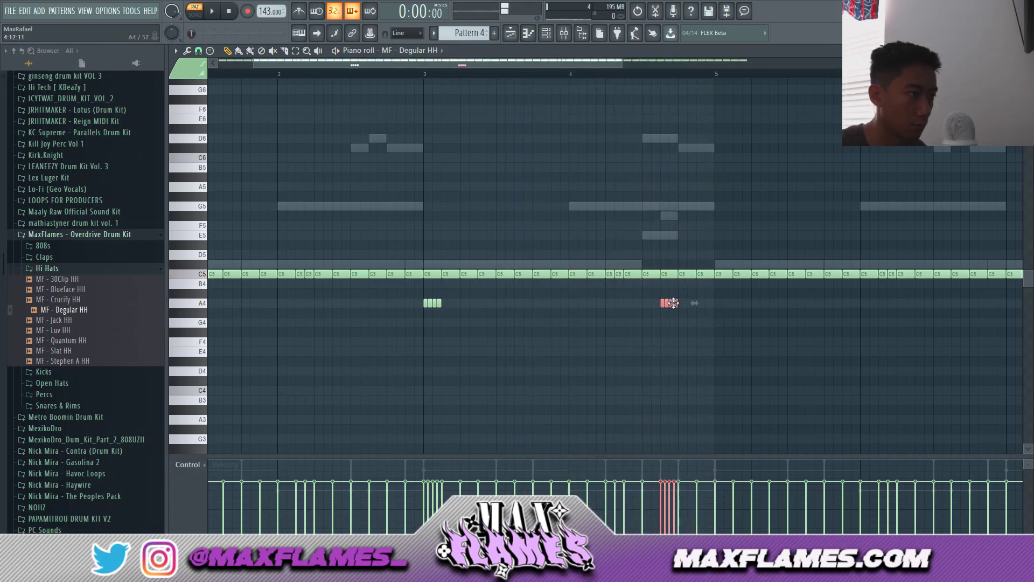
{"action": "left_click_drag", "start_coordinate": [704, 295], "coordinate": [704, 295]}
Delete the hi-hats in bars 5 to 8 and paste the bars 1 to 4 pattern there, including the A4 and A#4 rolls.
{"action": "scroll", "coordinate": [693, 321], "scroll_direction": "down", "scroll_amount": 2}
{"action": "left_click_drag", "start_coordinate": [520, 259], "coordinate": [824, 405]}
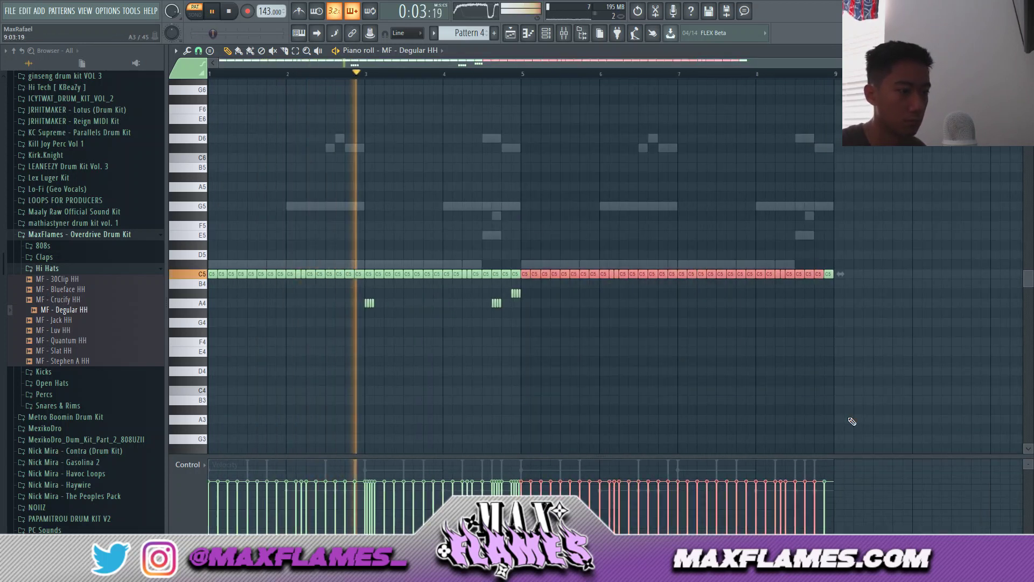
{"action": "key", "text": "Delete"}
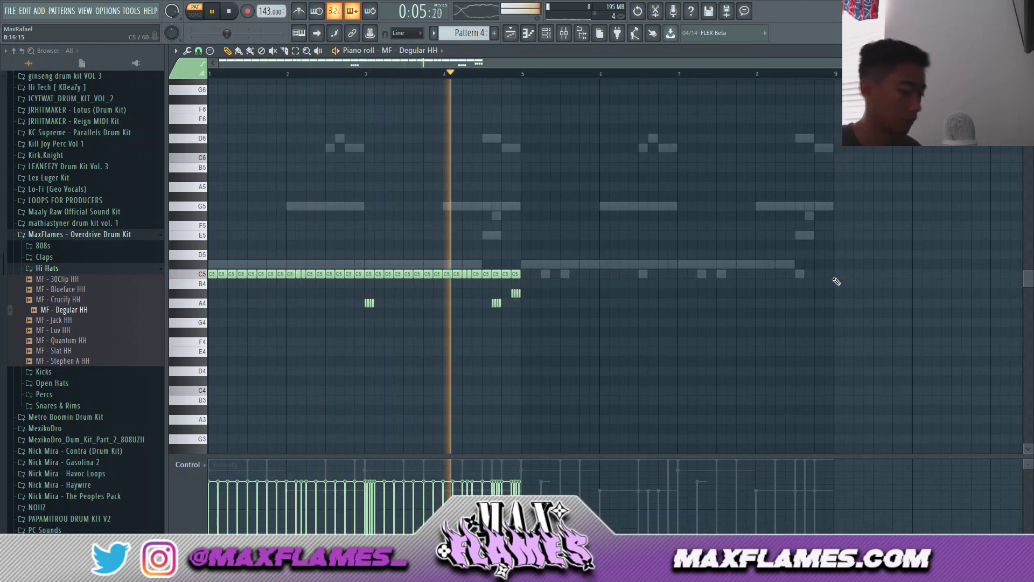
{"action": "key", "text": "ctrl+v"}
{"action": "left_click", "coordinate": [662, 342]}
{"action": "scroll", "coordinate": [663, 342], "scroll_direction": "down", "scroll_amount": 1}
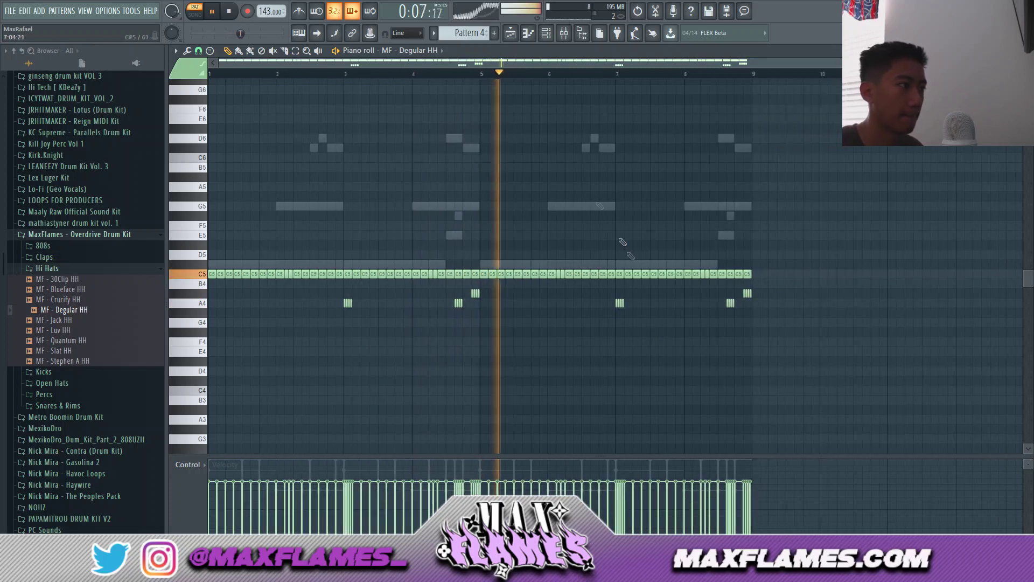
Add the SFX Groovin sample as a new channel below Purity and open it in the piano roll.
{"action": "key", "text": "F6"}
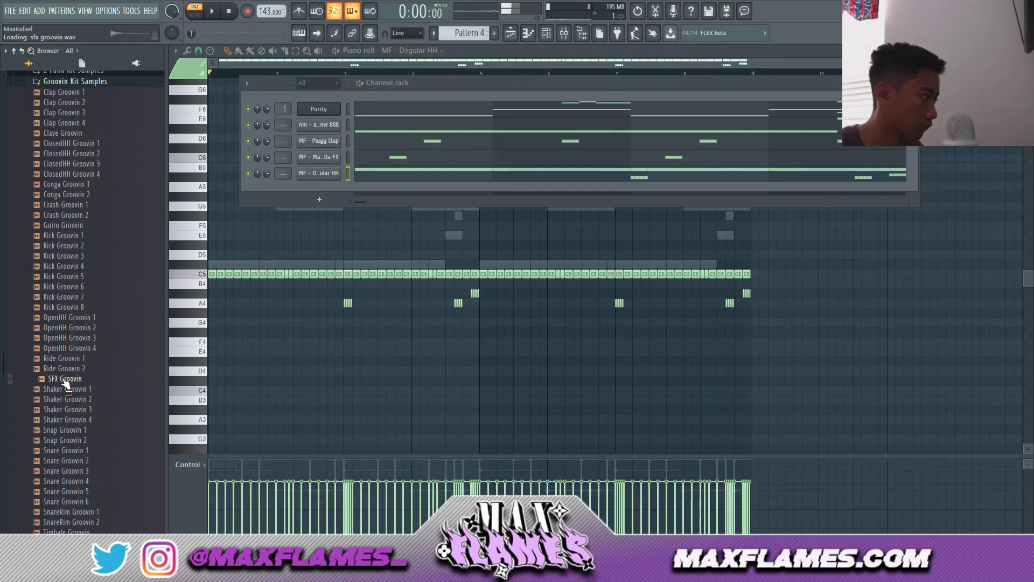
{"action": "left_click_drag", "start_coordinate": [300, 139], "coordinate": [298, 119]}
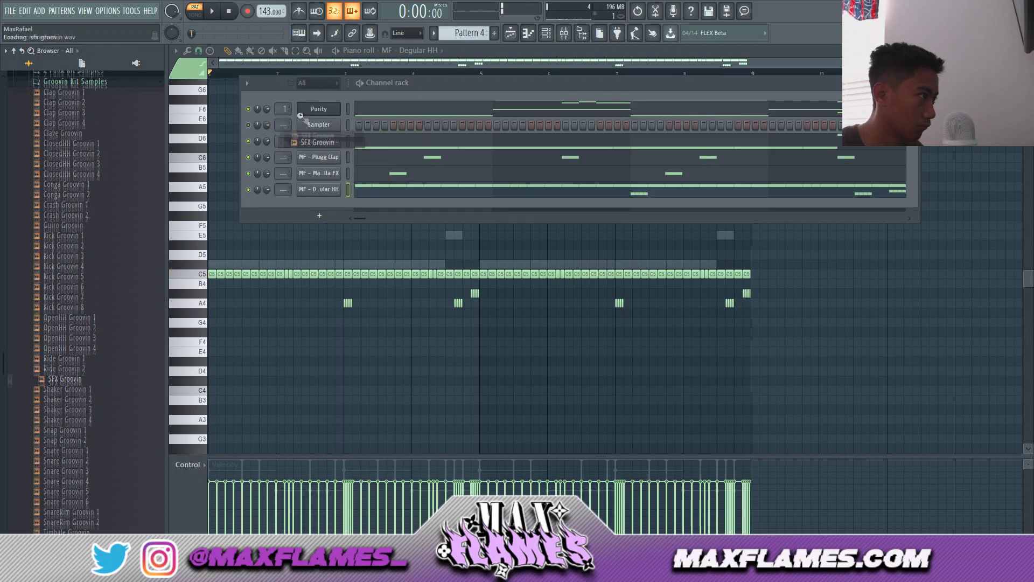
{"action": "right_click", "coordinate": [319, 115]}
{"action": "left_click", "coordinate": [364, 125]}
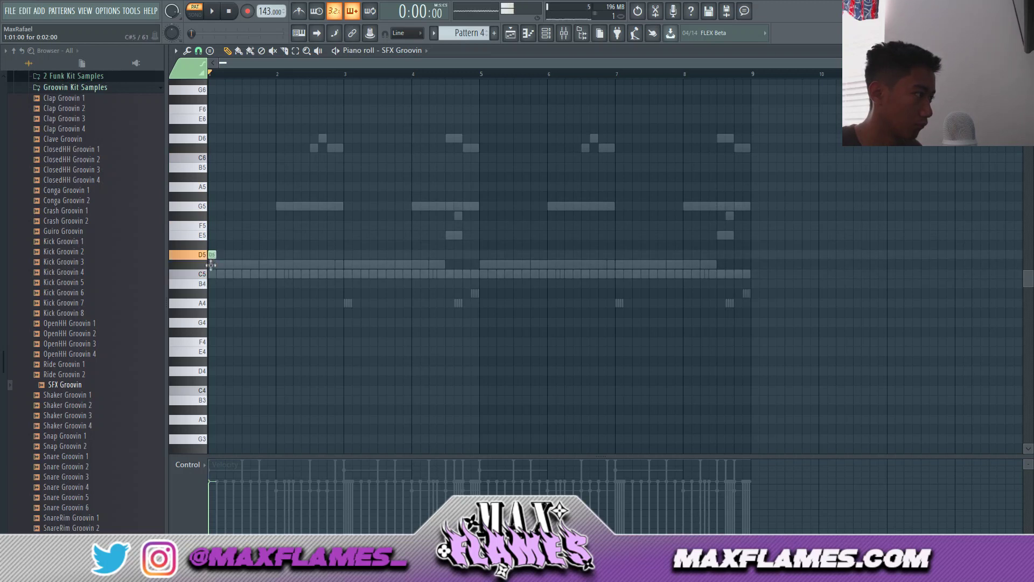
Place SFX Groovin notes on beats 1 and 3, using C#5 in bar 1 and G5 in bar 2.
{"action": "key", "text": "space"}
{"action": "left_click", "coordinate": [246, 264]}
{"action": "left_click", "coordinate": [286, 265]}
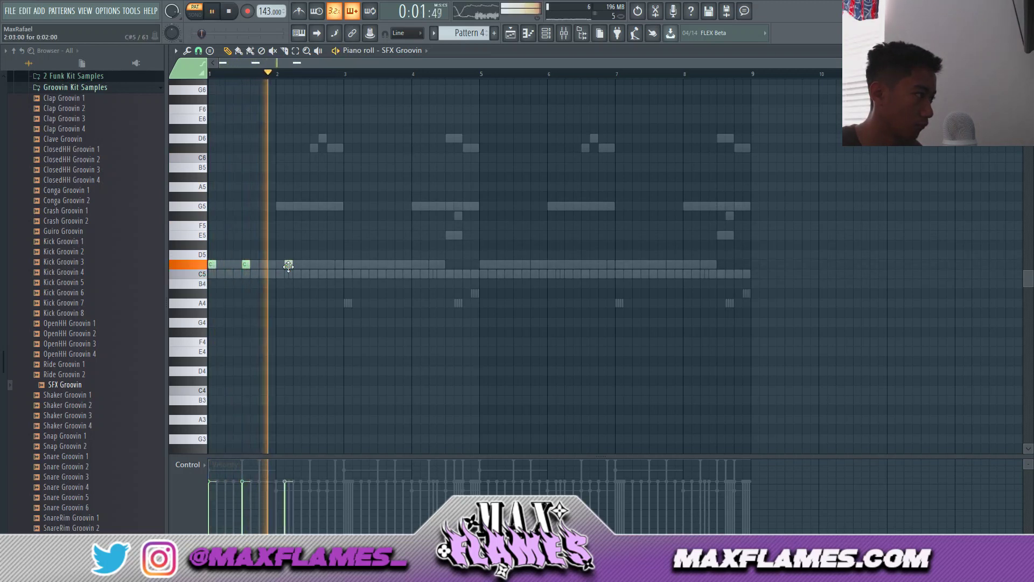
{"action": "left_click", "coordinate": [280, 206]}
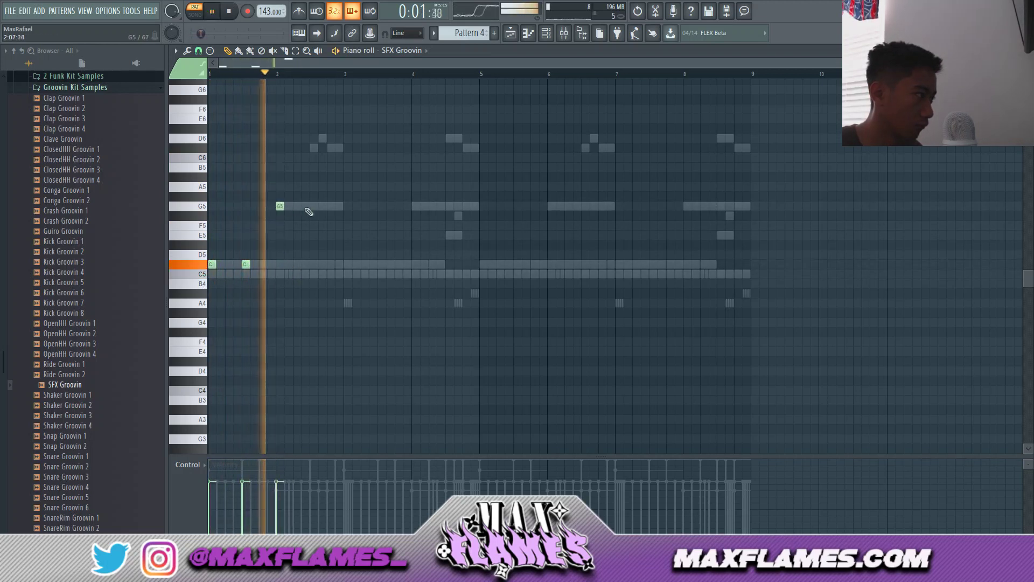
{"action": "left_click", "coordinate": [305, 206]}
{"action": "left_click_drag", "start_coordinate": [305, 205], "coordinate": [314, 206]}
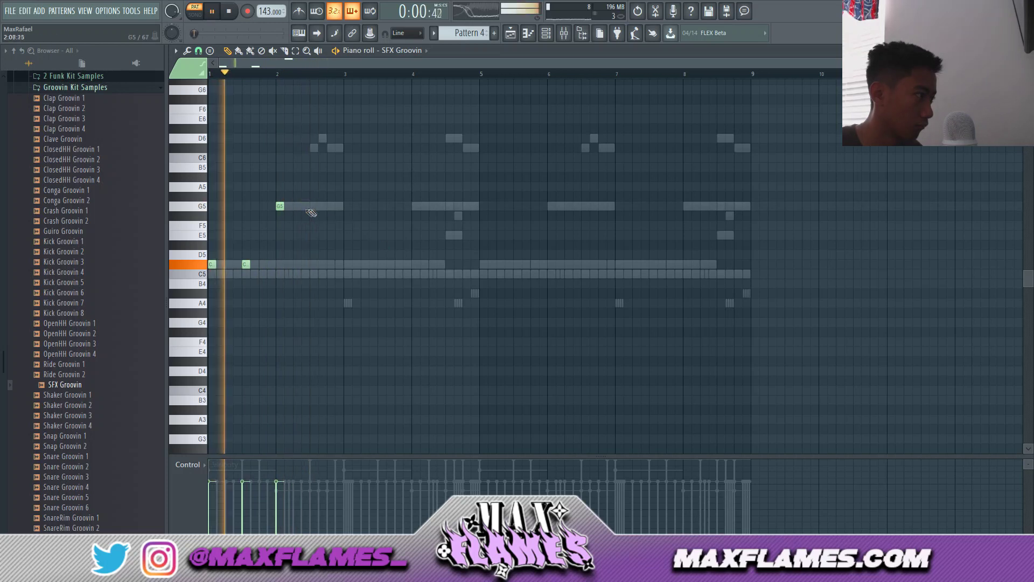
Duplicate the two-bar SFX Groovin pattern to fill bars 3 to 8.
{"action": "key", "text": "ctrl+a"}
{"action": "key", "text": "ctrl+b"}
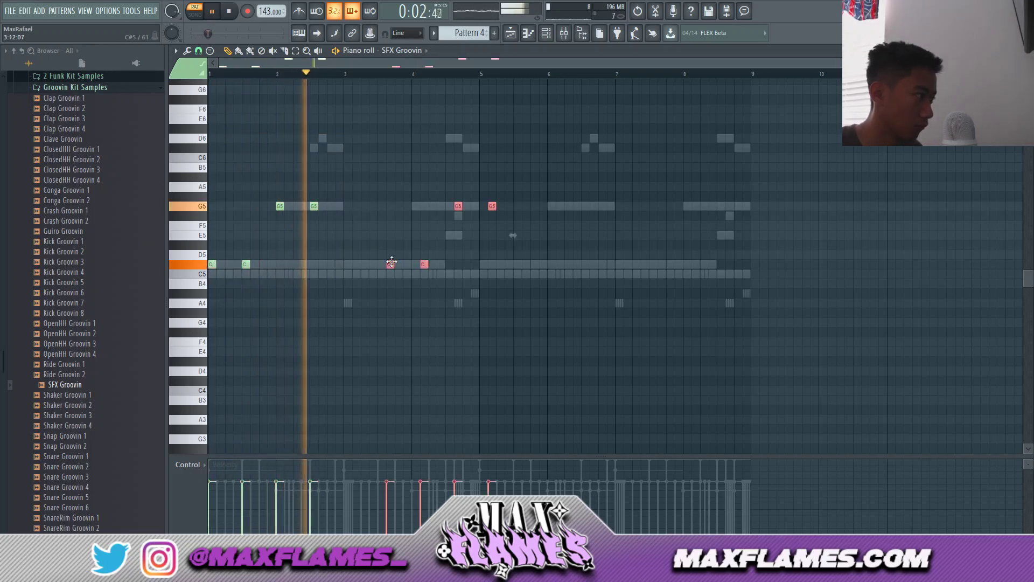
{"action": "key", "text": "ctrl+b"}
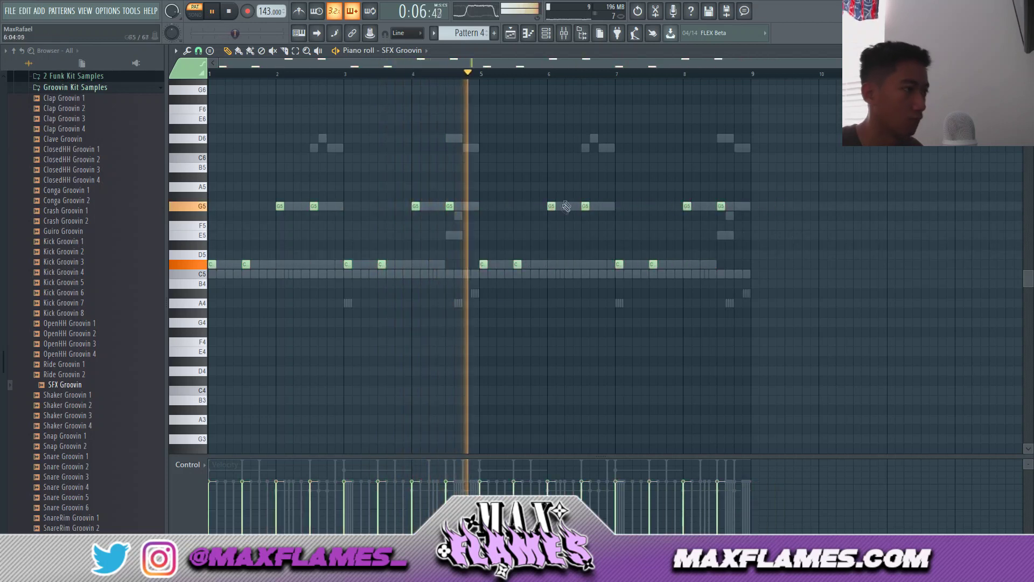
Audition open hats in the Overdrive Drum Kit and add MF - Nova OH as a new channel below the hi-hat.
{"action": "left_click", "coordinate": [546, 33]}
{"action": "scroll", "coordinate": [56, 176], "scroll_direction": "up", "scroll_amount": 10}
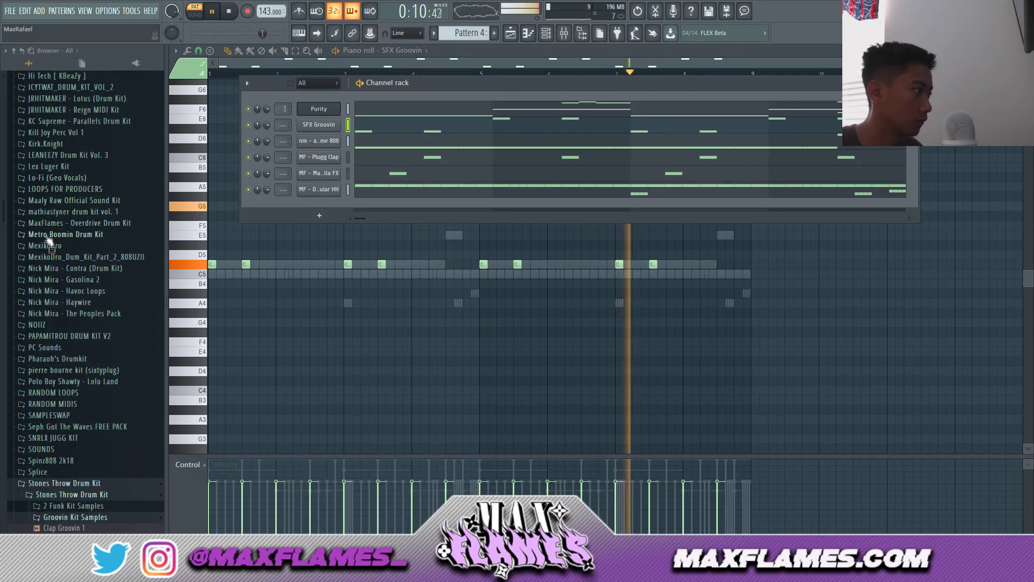
{"action": "left_click", "coordinate": [54, 223]}
{"action": "left_click", "coordinate": [52, 279]}
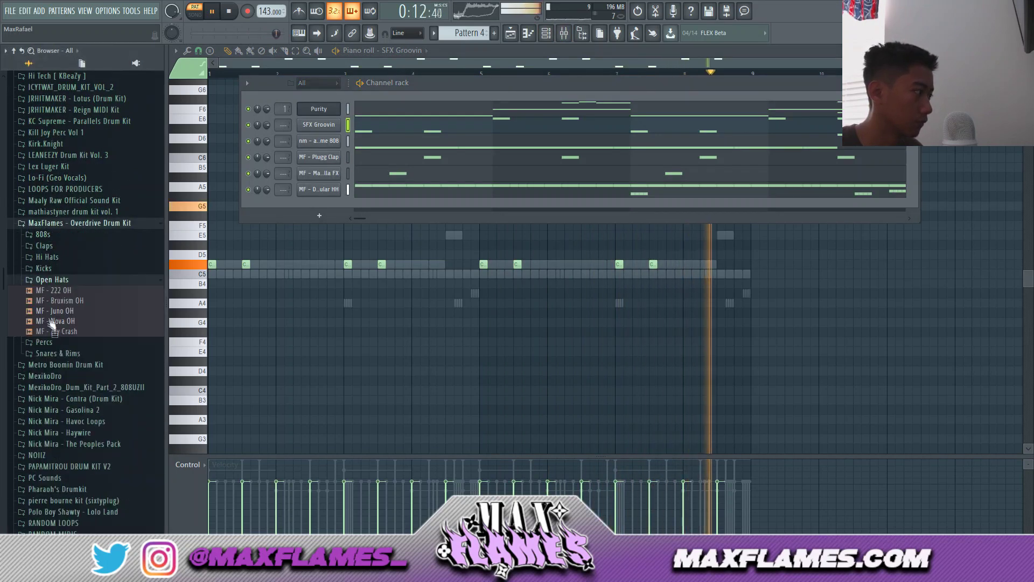
{"action": "key", "text": "space"}
{"action": "left_click", "coordinate": [57, 311]}
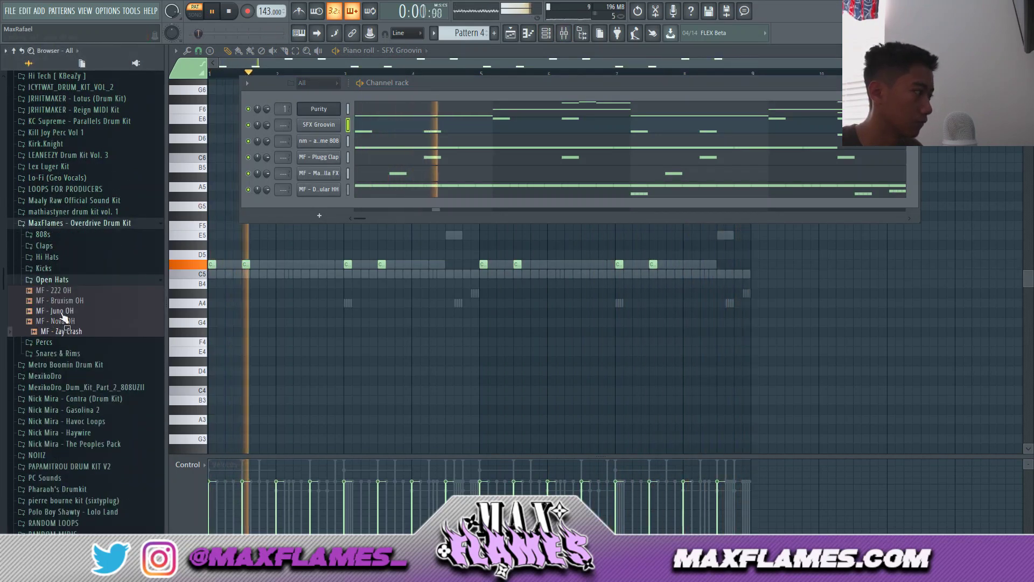
{"action": "left_click_drag", "start_coordinate": [62, 322], "coordinate": [401, 207]}
Place MF - Nova OH hits on beat 2 of bars 1 and 3 and beat 4 of bars 2 and 4.
{"action": "left_click", "coordinate": [396, 206]}
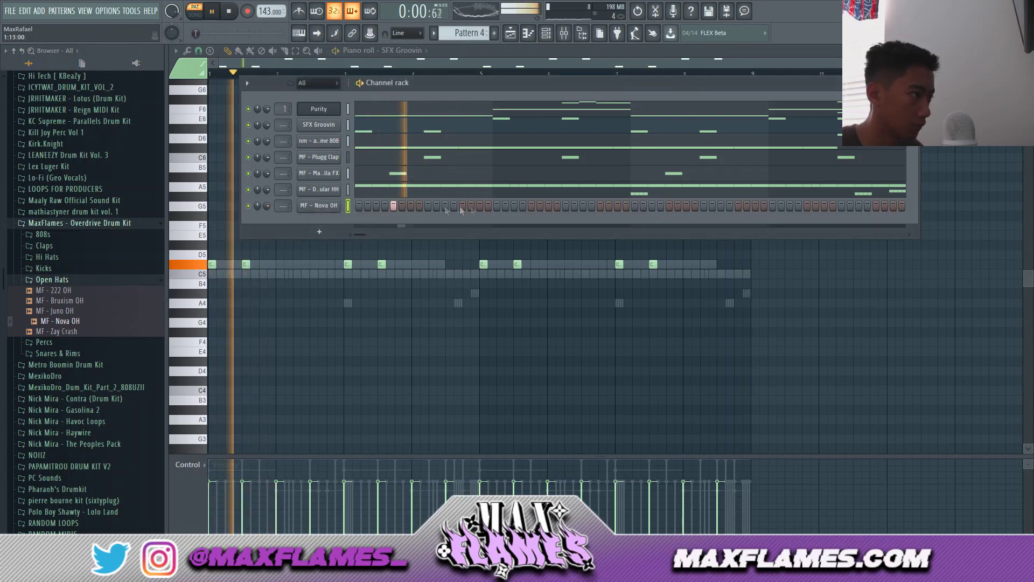
{"action": "left_click", "coordinate": [601, 206]}
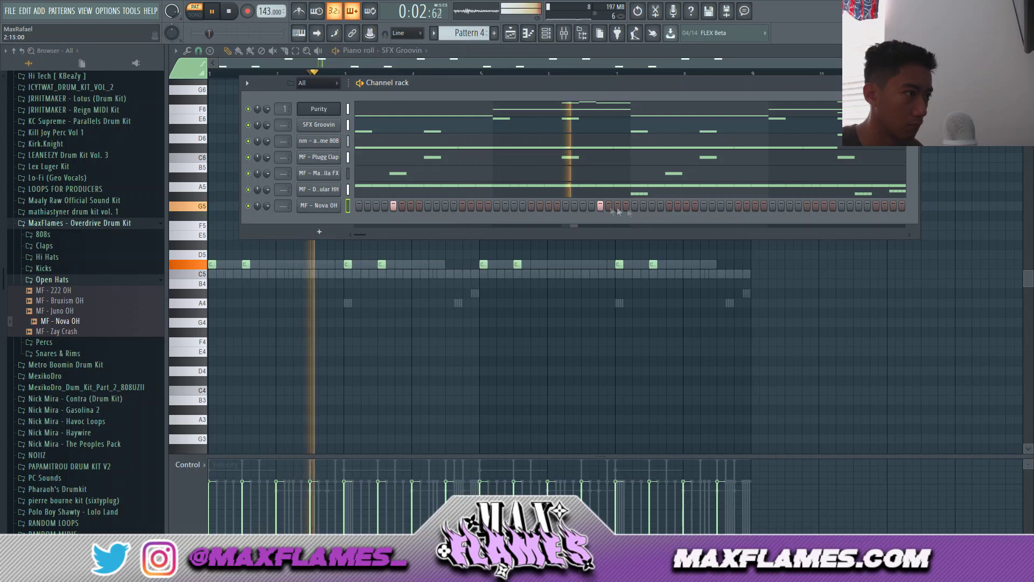
{"action": "left_click", "coordinate": [669, 206]}
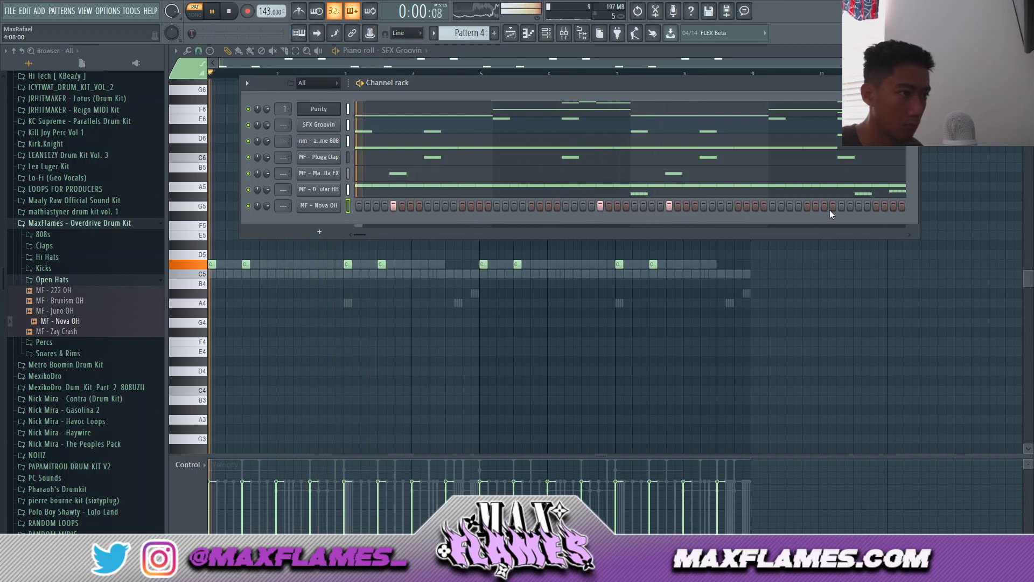
{"action": "left_click", "coordinate": [875, 206]}
Open MF - Nova OH in the piano roll and duplicate its four-bar pattern into bars 5 to 8.
{"action": "right_click", "coordinate": [330, 207]}
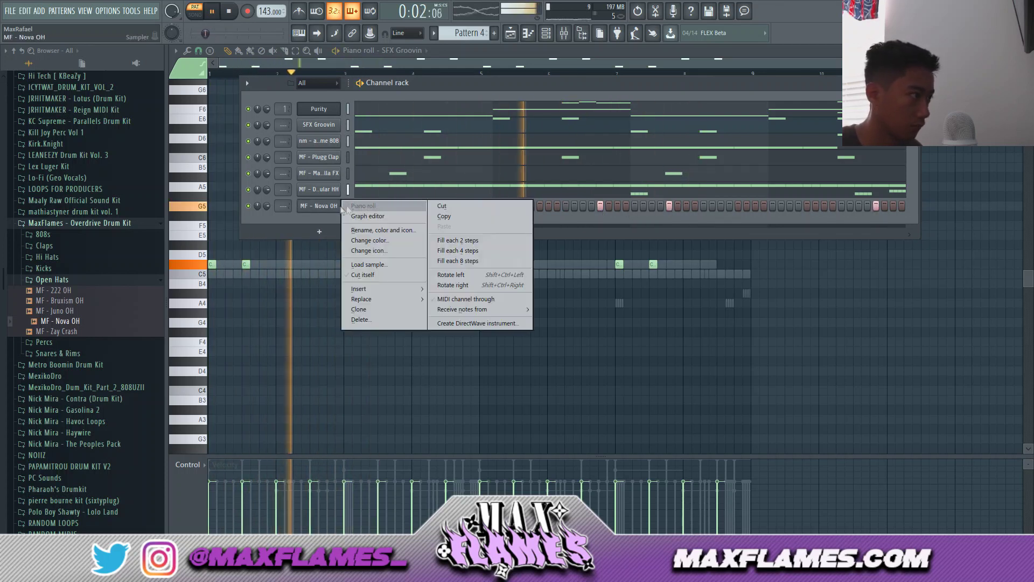
{"action": "left_click", "coordinate": [367, 207]}
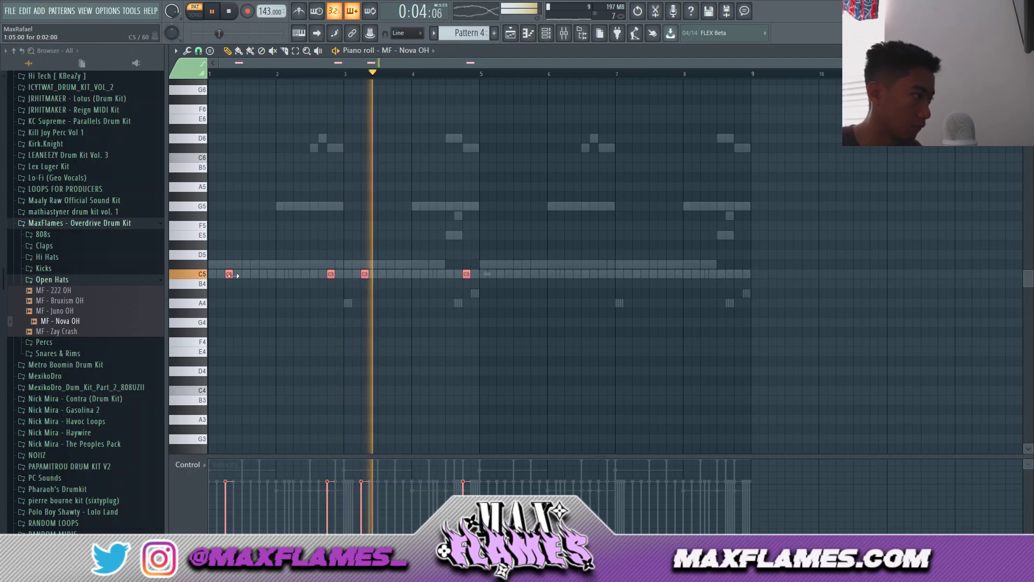
{"action": "key", "text": "ctrl+b"}
{"action": "left_click", "coordinate": [513, 296]}
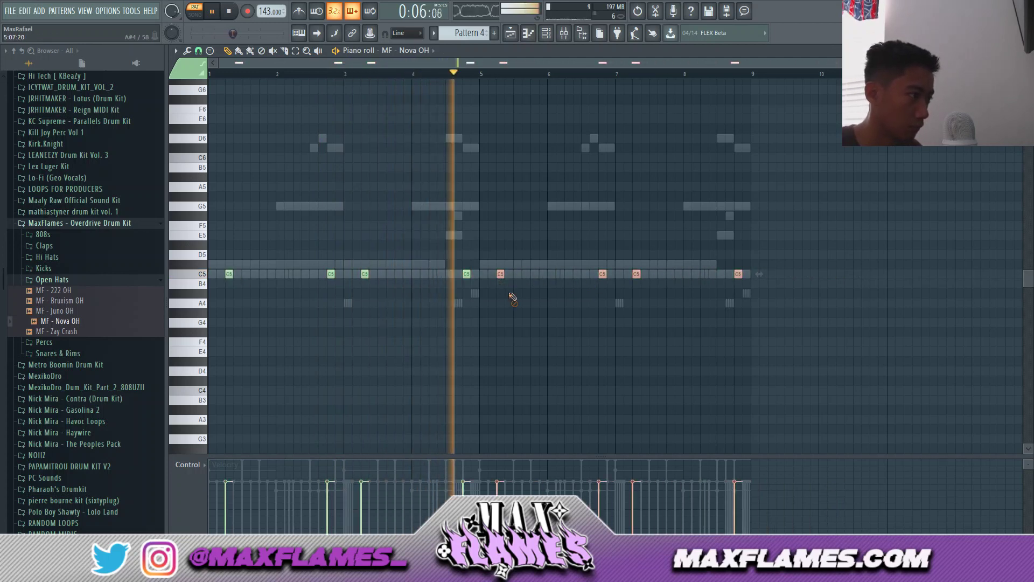
Audition kicks in the Overdrive Drum Kit and add MF - Taurus Kick as a new channel below Nova OH.
{"action": "key", "text": "F6"}
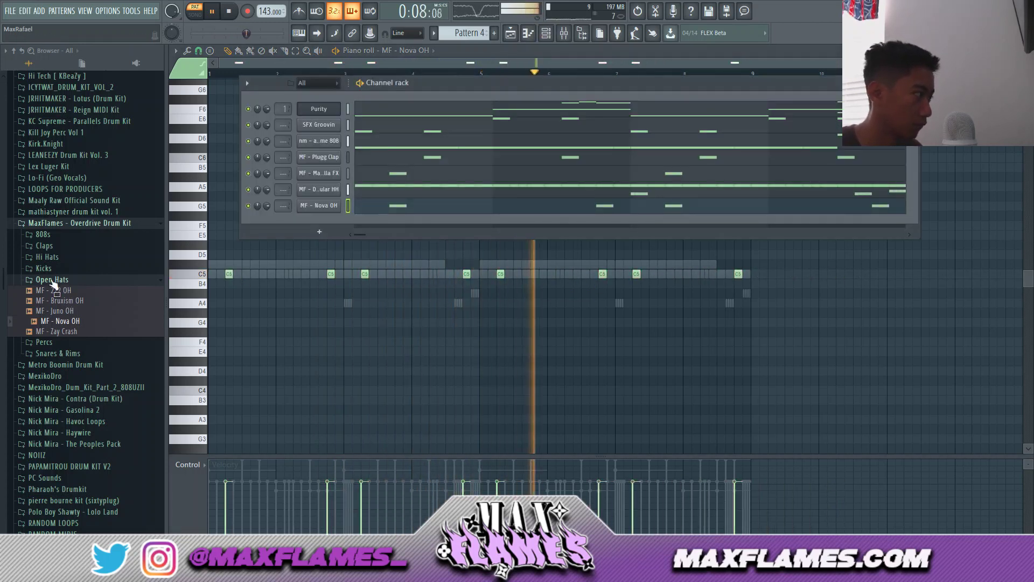
{"action": "scroll", "coordinate": [42, 321], "scroll_direction": "up", "scroll_amount": 2}
{"action": "left_click", "coordinate": [39, 330]}
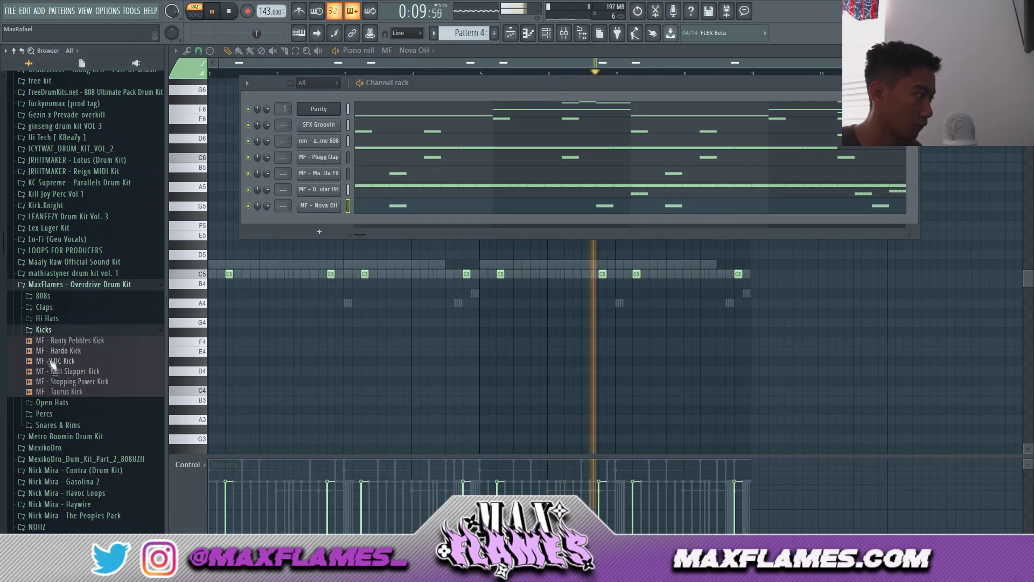
{"action": "left_click", "coordinate": [63, 393]}
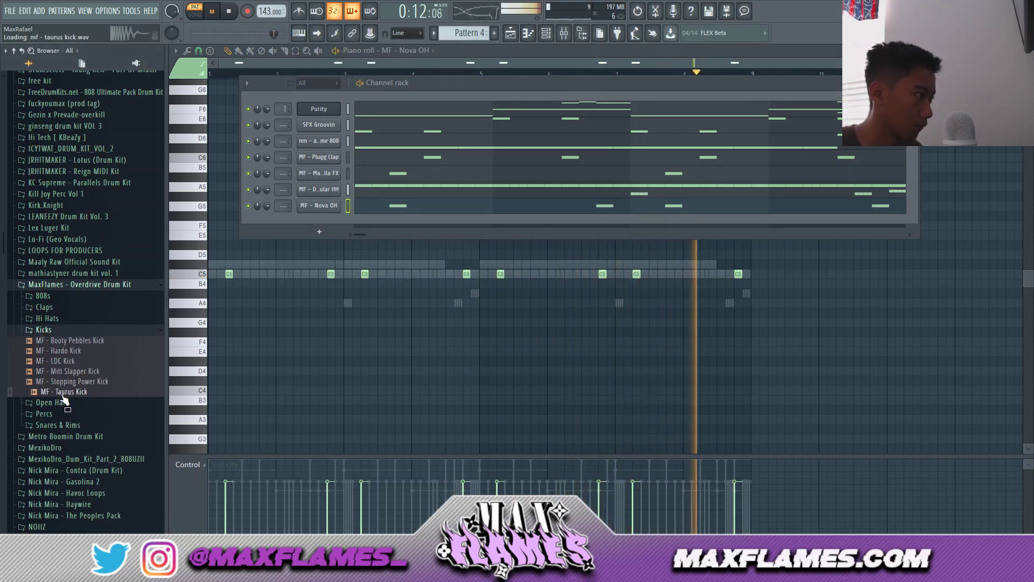
{"action": "left_click_drag", "start_coordinate": [321, 215], "coordinate": [317, 218]}
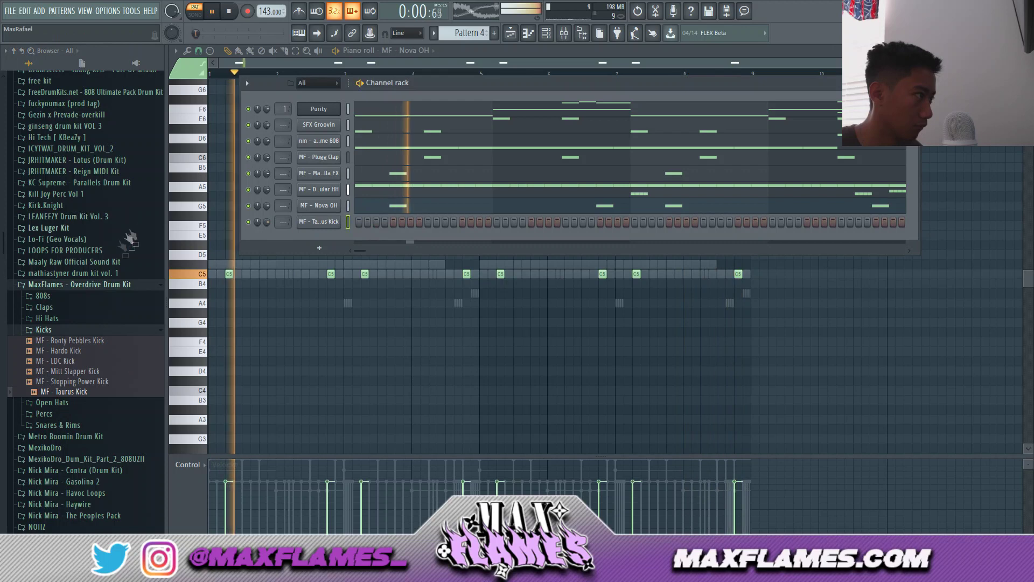
Audition the kit's snares and rims and insert MF - Dis Side Snare as a new channel below Plugg Clap.
{"action": "scroll", "coordinate": [75, 329], "scroll_direction": "down", "scroll_amount": 4}
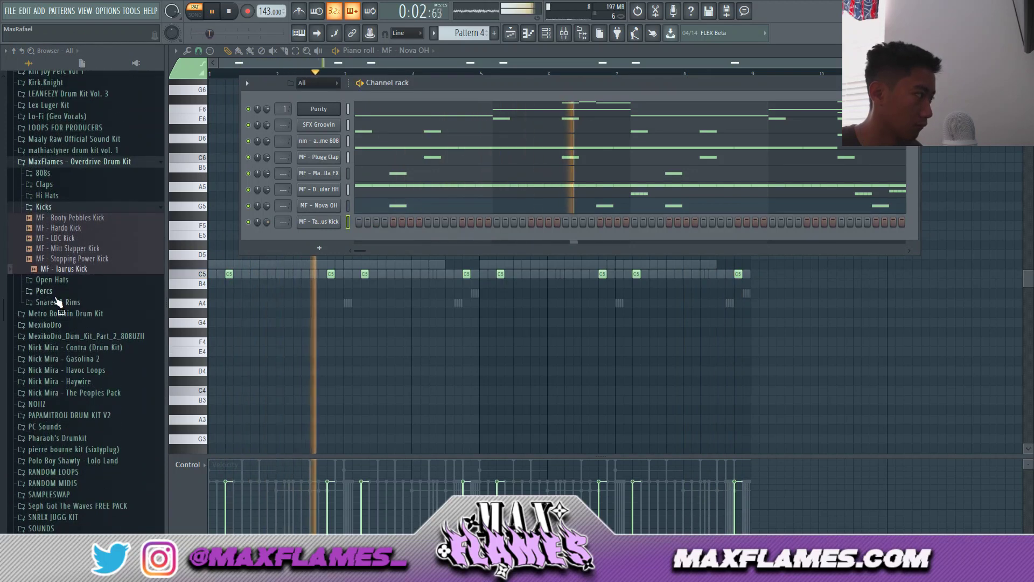
{"action": "left_click", "coordinate": [58, 302]}
{"action": "left_click", "coordinate": [58, 364]}
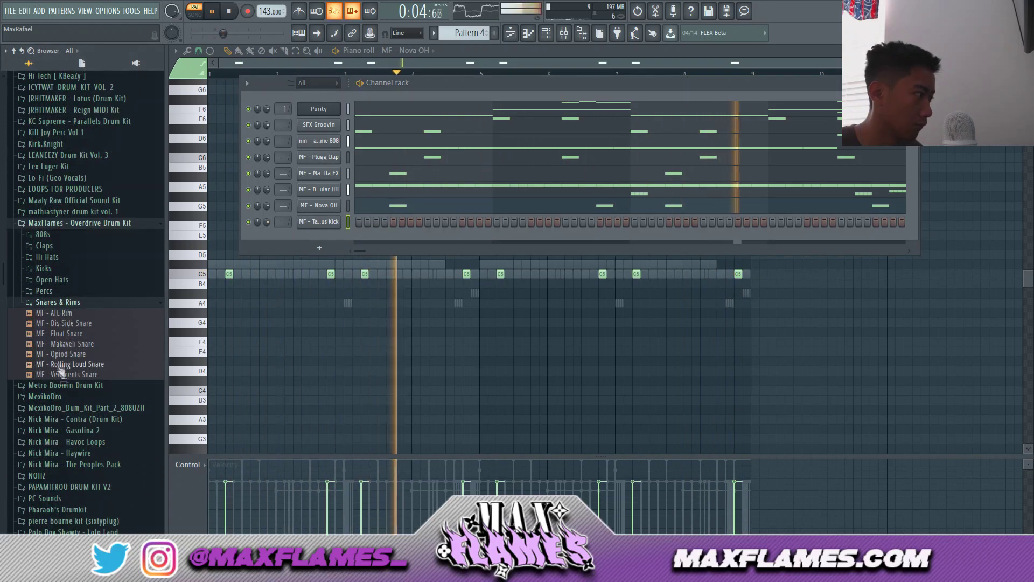
{"action": "left_click", "coordinate": [68, 354]}
{"action": "key", "text": "space"}
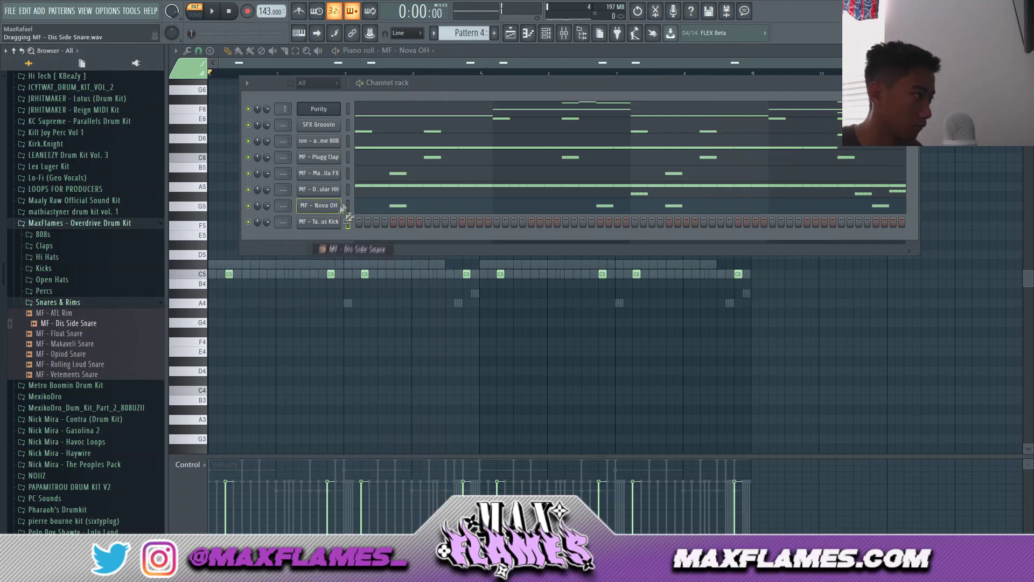
{"action": "left_click_drag", "start_coordinate": [340, 170], "coordinate": [340, 173]}
Program Dis Side Snare hits on step 9 of bars 1 to 4, adding step 3 in bars 2 and 4 and step 15 in bar 3.
{"action": "key", "text": "space"}
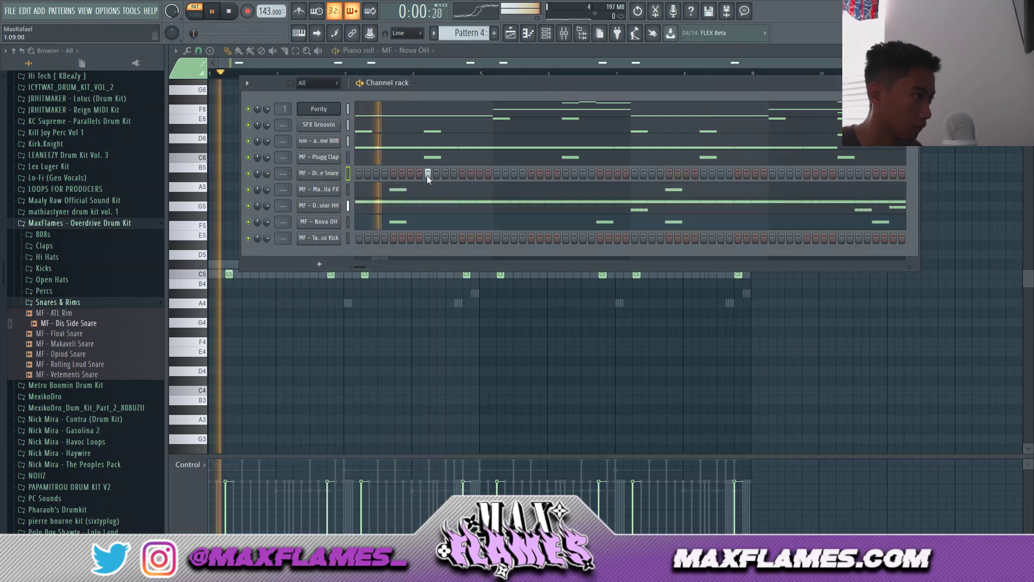
{"action": "left_click", "coordinate": [515, 173]}
{"action": "left_click", "coordinate": [565, 174]}
{"action": "left_click", "coordinate": [703, 174]}
{"action": "left_click", "coordinate": [755, 173]}
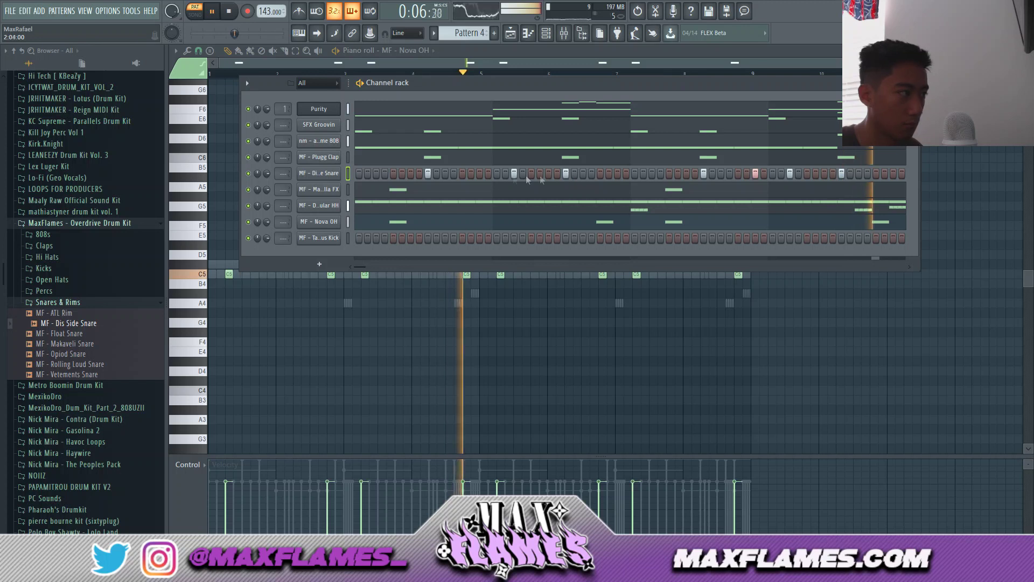
Duplicate the four-bar Dis Side Snare pattern in the piano roll, align the copy with bars 5 to 8, and play the beat.
{"action": "right_click", "coordinate": [336, 174]}
{"action": "left_click", "coordinate": [351, 178]}
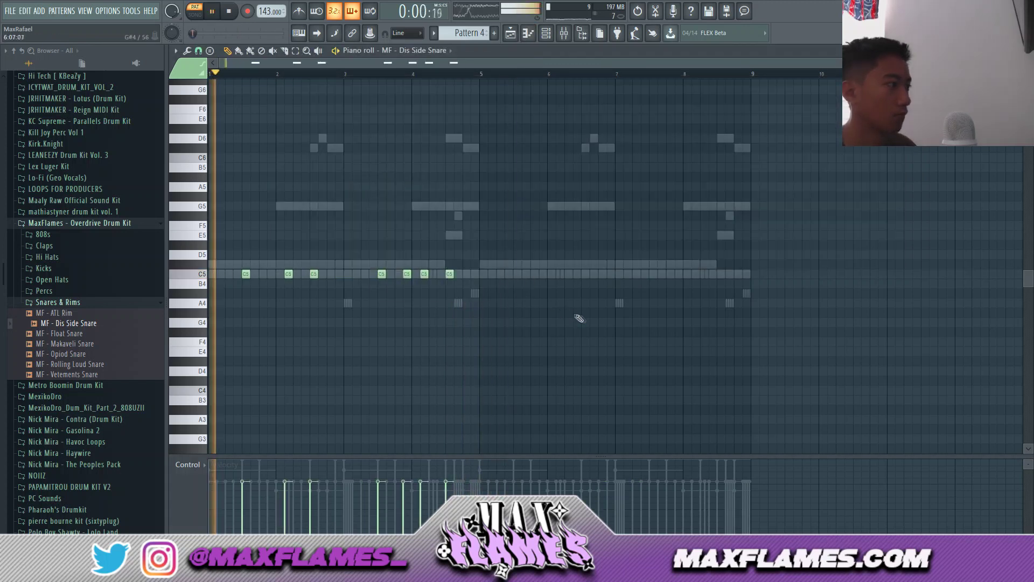
{"action": "key", "text": "ctrl+b"}
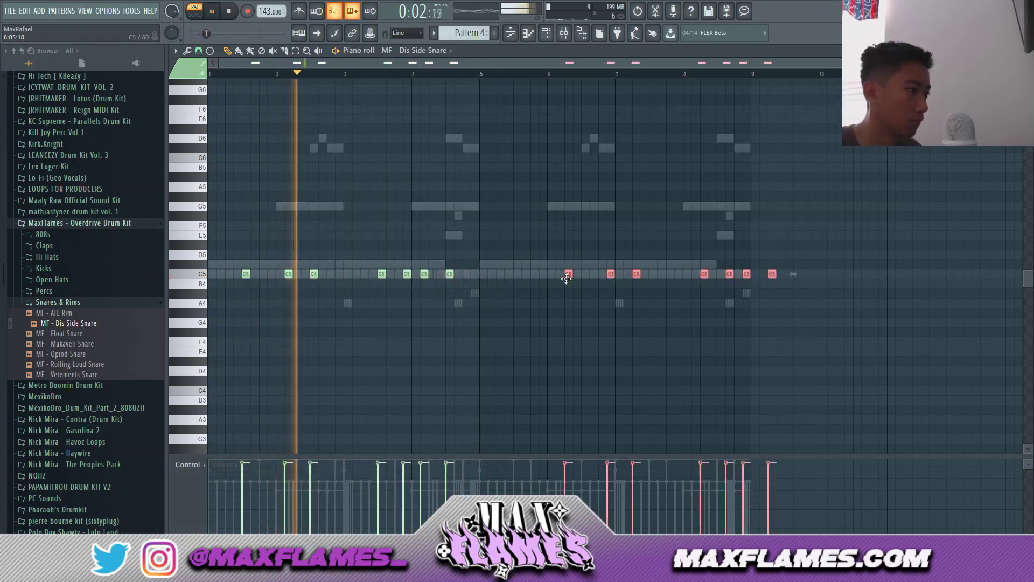
{"action": "key", "text": "F6"}
{"action": "key", "text": "space"}
{"action": "key", "text": "space"}
Try a Taurus Kick rhythm on steps 1, 7 and 13 of bar 1, step 15 of bar 2 and step 1 of bar 3.
{"action": "left_click", "coordinate": [411, 238]}
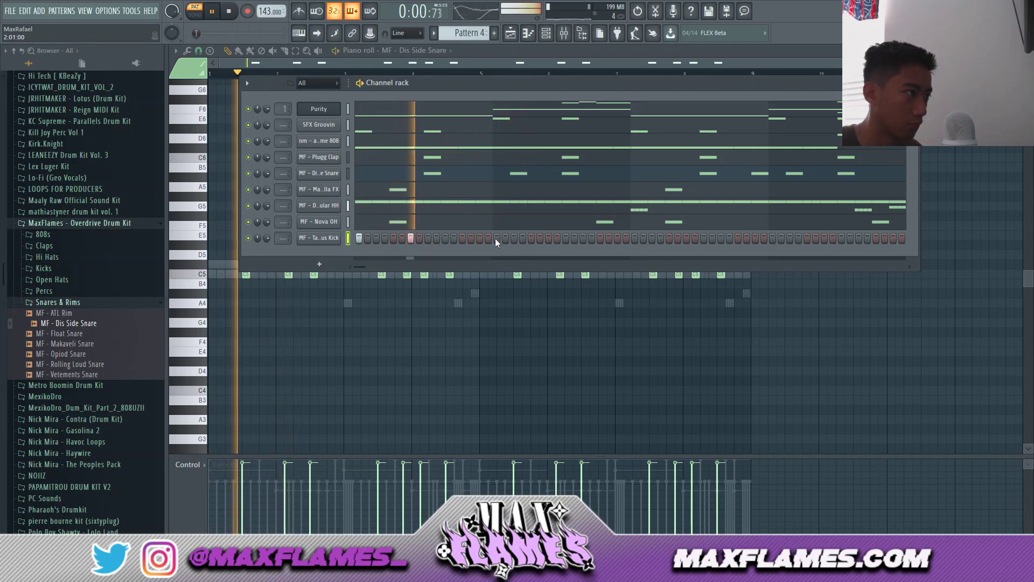
{"action": "left_click", "coordinate": [463, 238]}
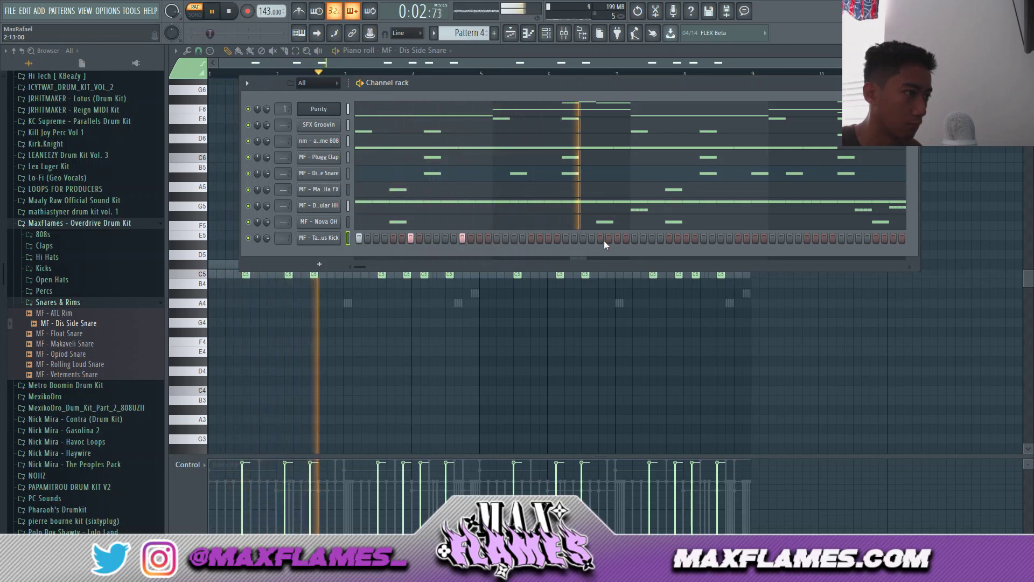
{"action": "left_click", "coordinate": [634, 237]}
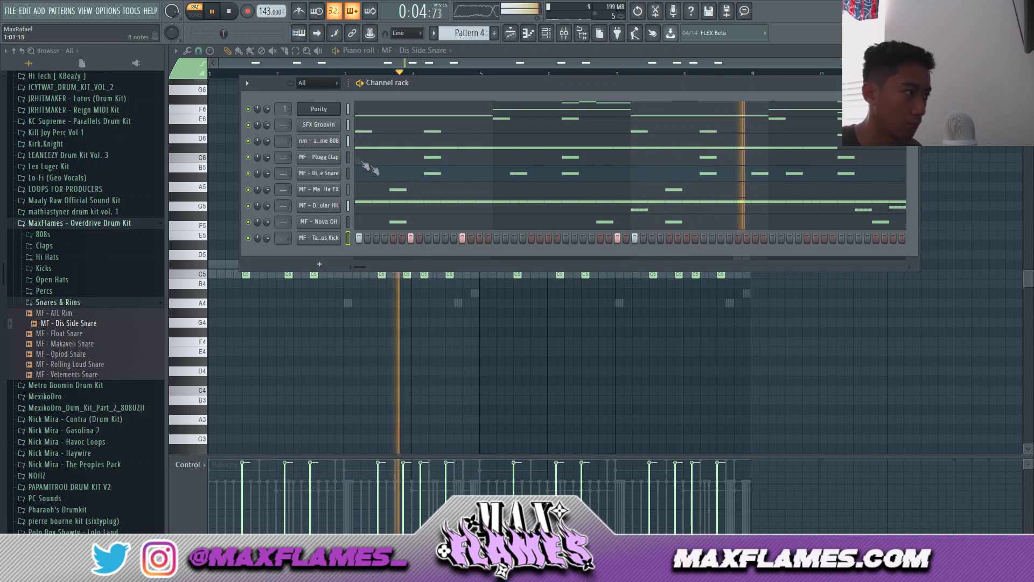
Copy the 808 channel's notes into the MF - Taurus Kick channel and open the kick in the piano roll.
{"action": "key", "text": "space"}
{"action": "right_click", "coordinate": [333, 145]}
{"action": "left_click", "coordinate": [430, 153]}
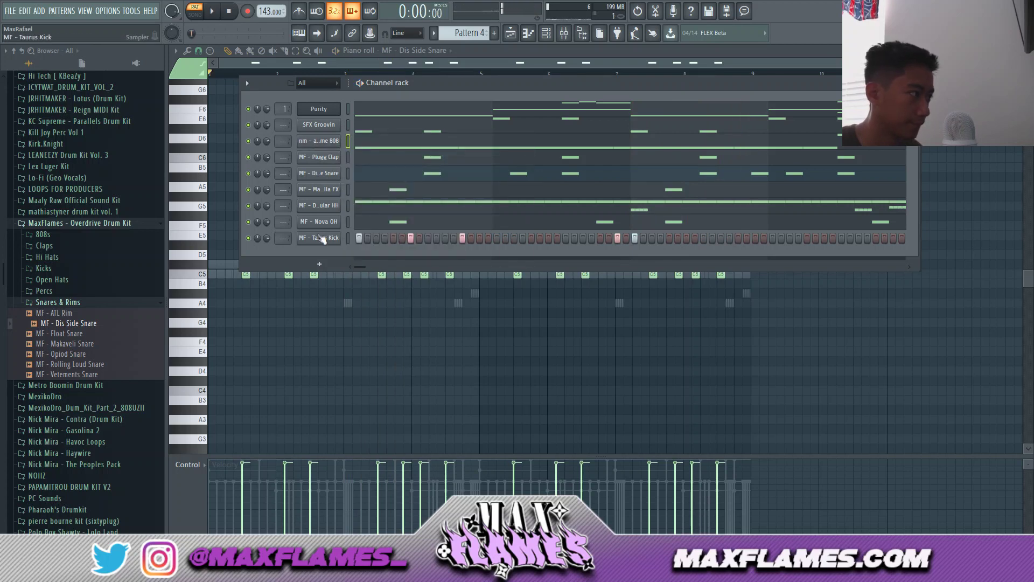
{"action": "right_click", "coordinate": [336, 238]}
{"action": "left_click", "coordinate": [431, 256]}
{"action": "key", "text": "space"}
{"action": "right_click", "coordinate": [336, 237]}
{"action": "left_click", "coordinate": [391, 238]}
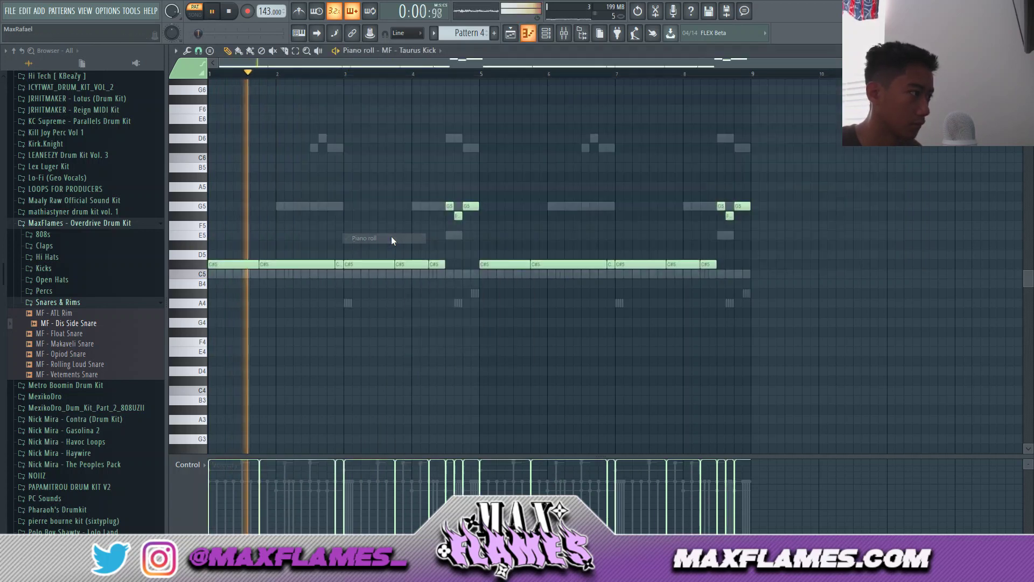
Flatten all Taurus Kick notes to C5 with the limiter and shorten them to equal short hits.
{"action": "key", "text": "alt+k"}
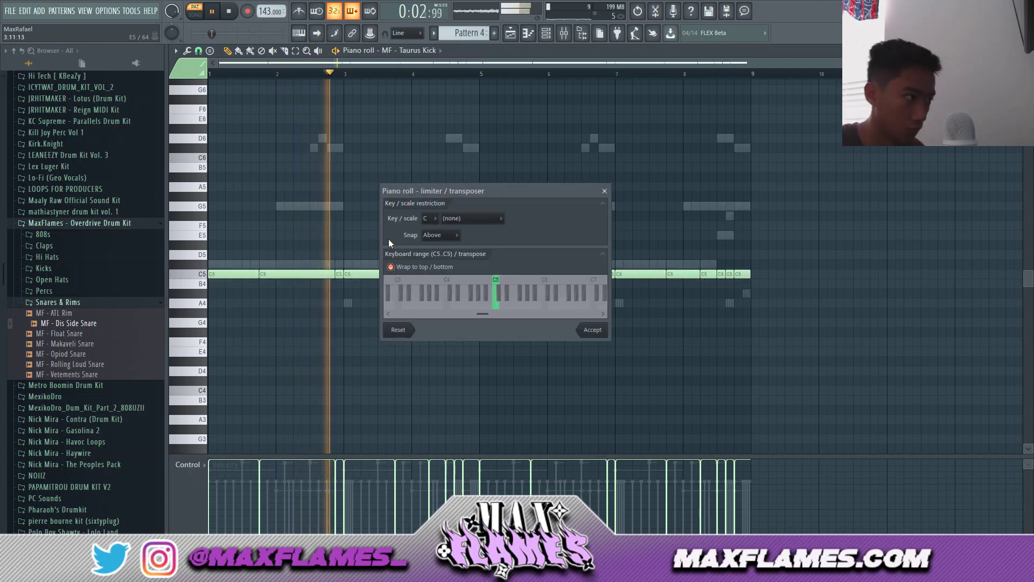
{"action": "left_click", "coordinate": [592, 330]}
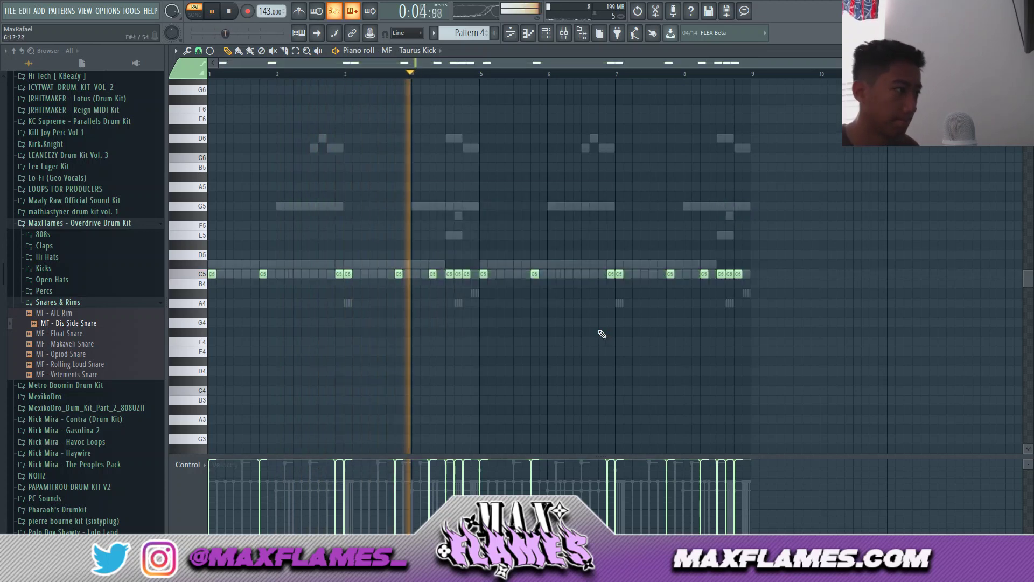
{"action": "scroll", "coordinate": [492, 323], "scroll_direction": "up", "scroll_amount": 3}
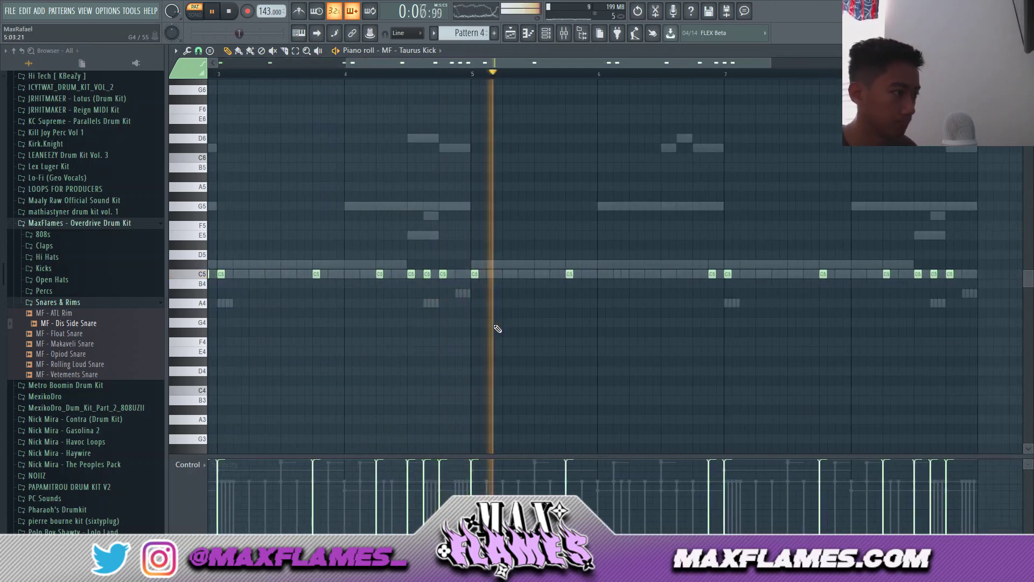
{"action": "scroll", "coordinate": [498, 328], "scroll_direction": "down", "scroll_amount": 3}
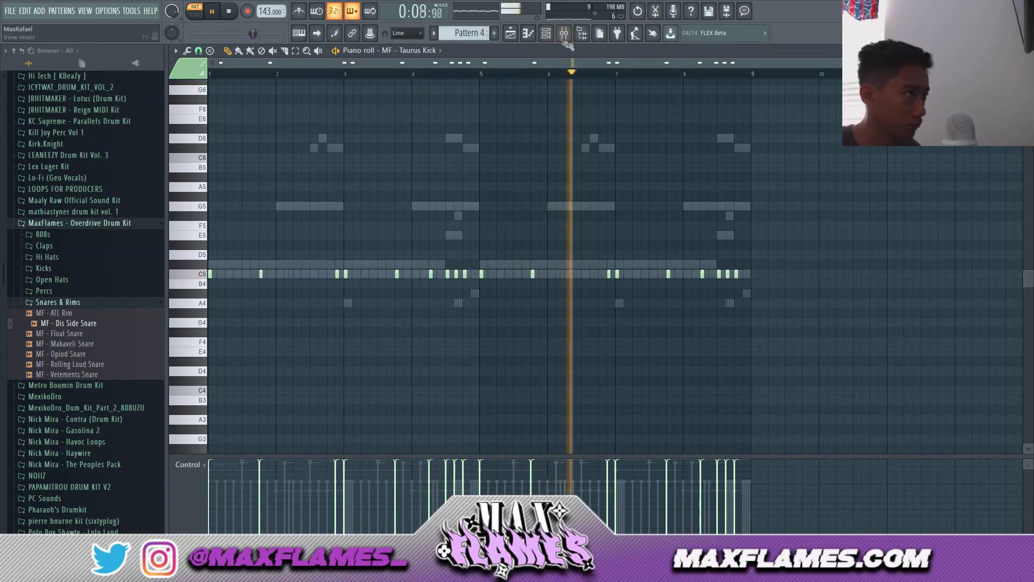
Select the Purity and SFX Groovin channels and route them to consecutive mixer tracks starting at track 1.
{"action": "key", "text": "F6"}
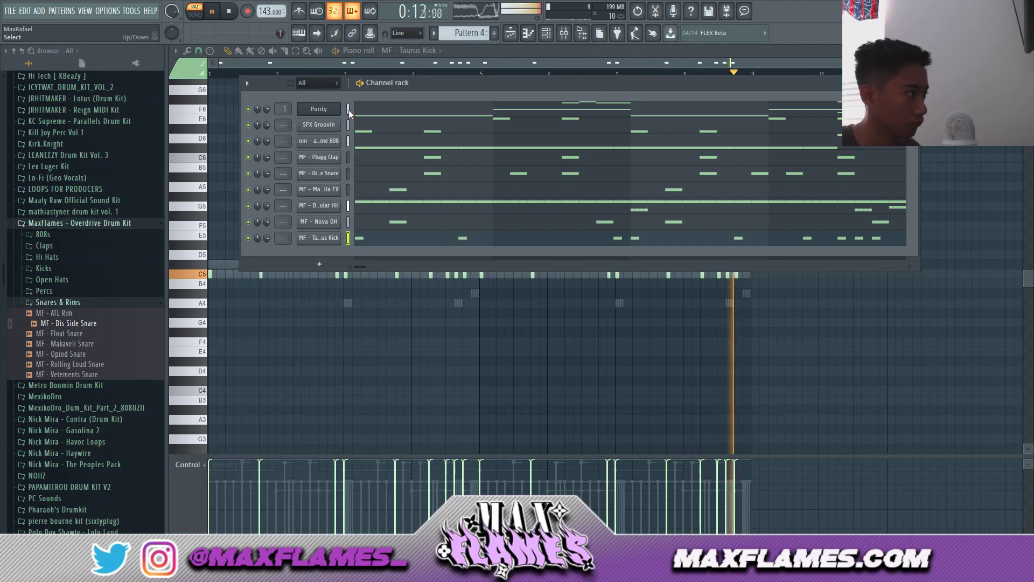
{"action": "key", "text": "F9"}
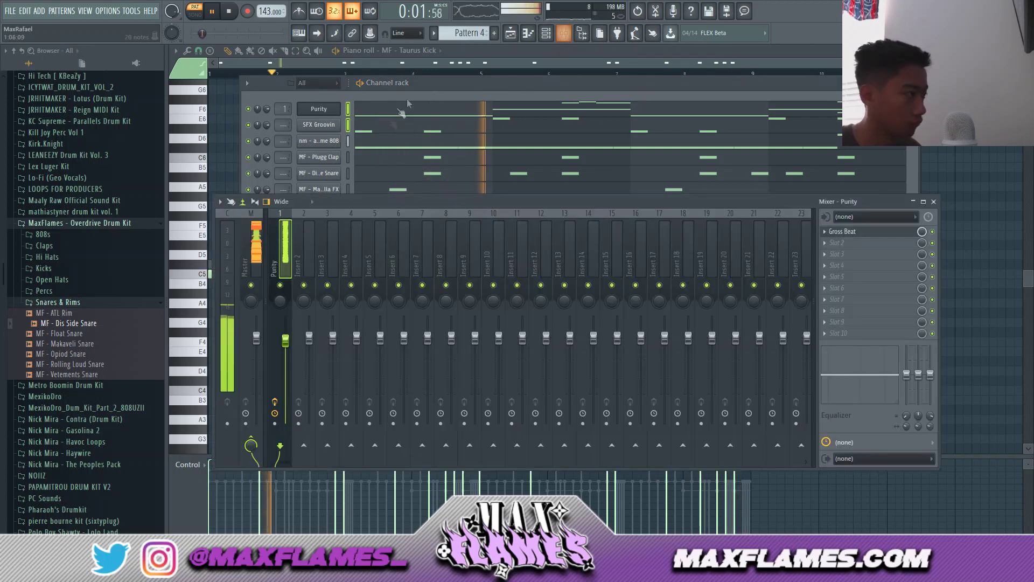
{"action": "right_click", "coordinate": [275, 272]}
{"action": "mouse_move", "coordinate": [354, 302]}
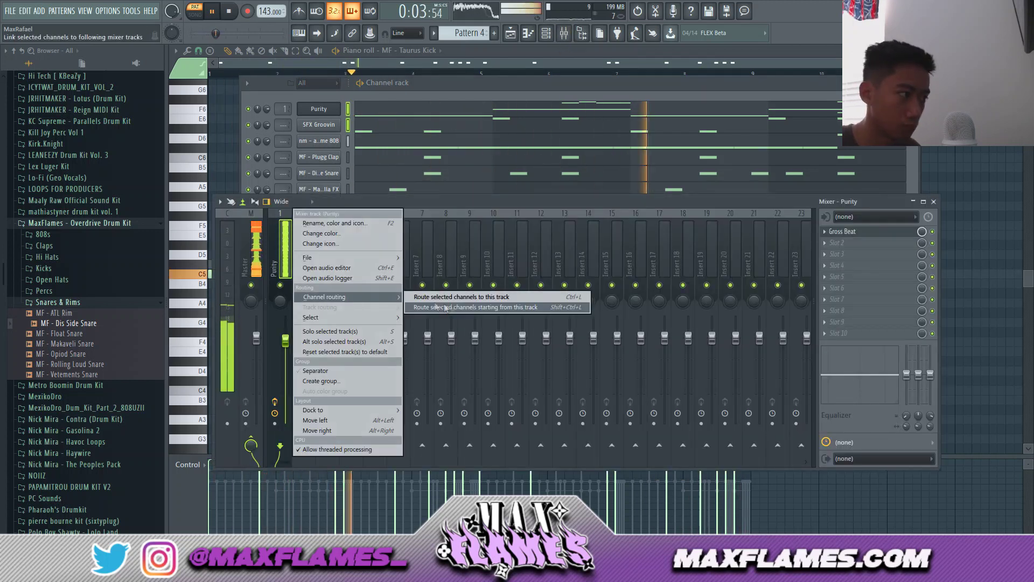
{"action": "left_click", "coordinate": [458, 305]}
Route the 808 and all drum channels to consecutive mixer tracks starting at track 9, then stop playback and move the mixer lower.
{"action": "left_click", "coordinate": [427, 99]}
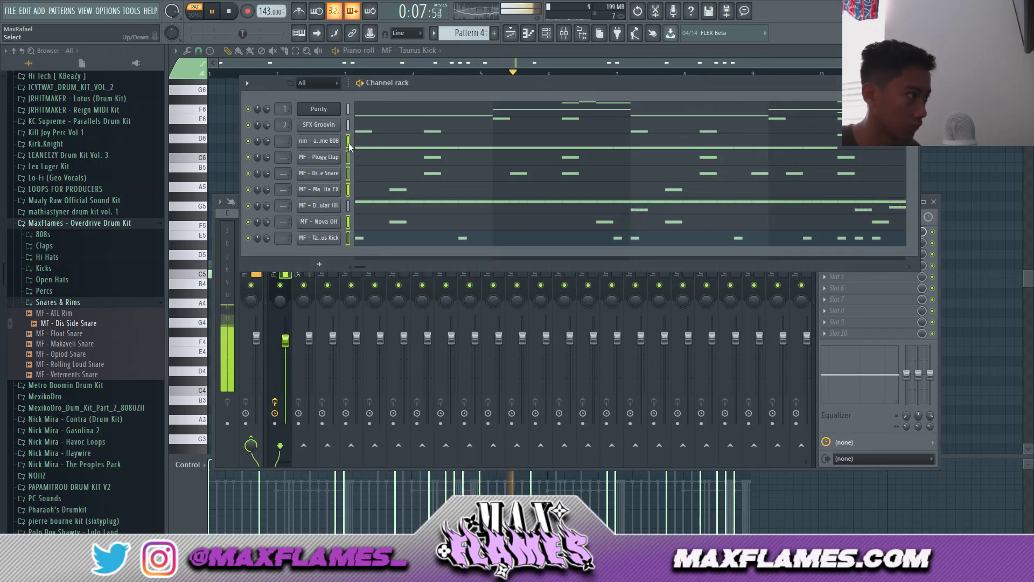
{"action": "left_click", "coordinate": [473, 323]}
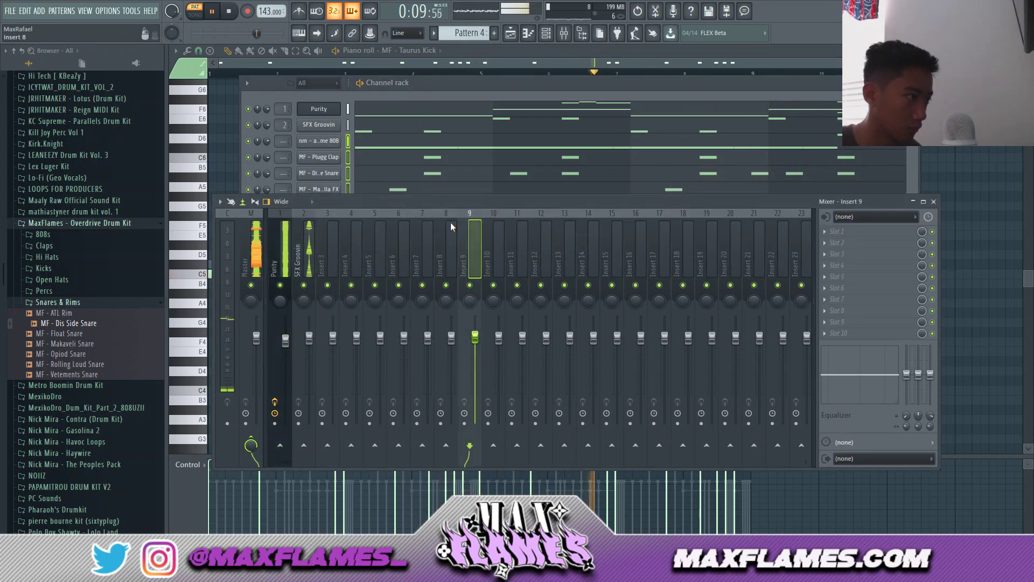
{"action": "right_click", "coordinate": [464, 254]}
{"action": "mouse_move", "coordinate": [539, 298]}
{"action": "left_click", "coordinate": [647, 302]}
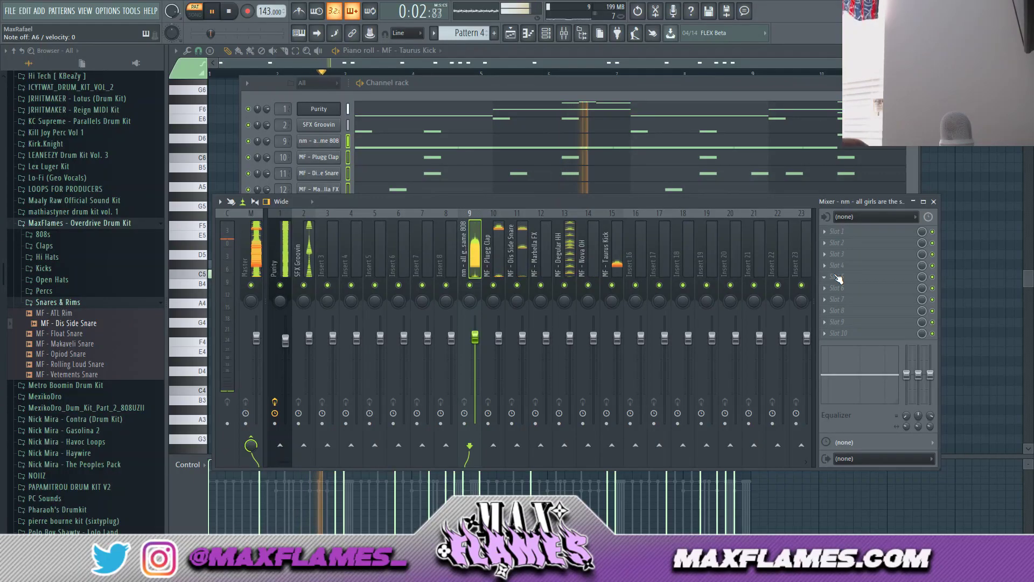
{"action": "key", "text": "space"}
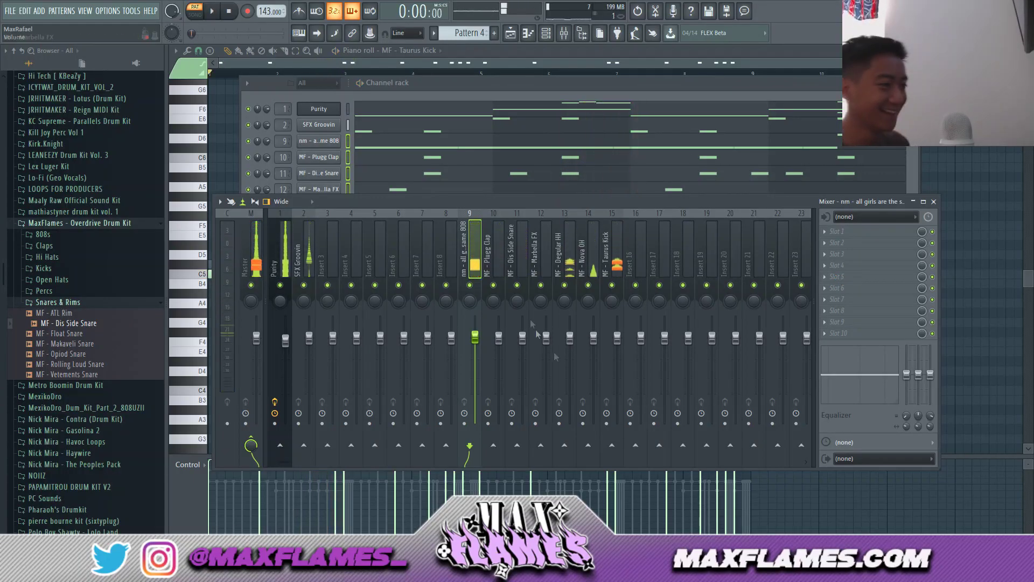
{"action": "left_click_drag", "start_coordinate": [538, 195], "coordinate": [538, 207]}
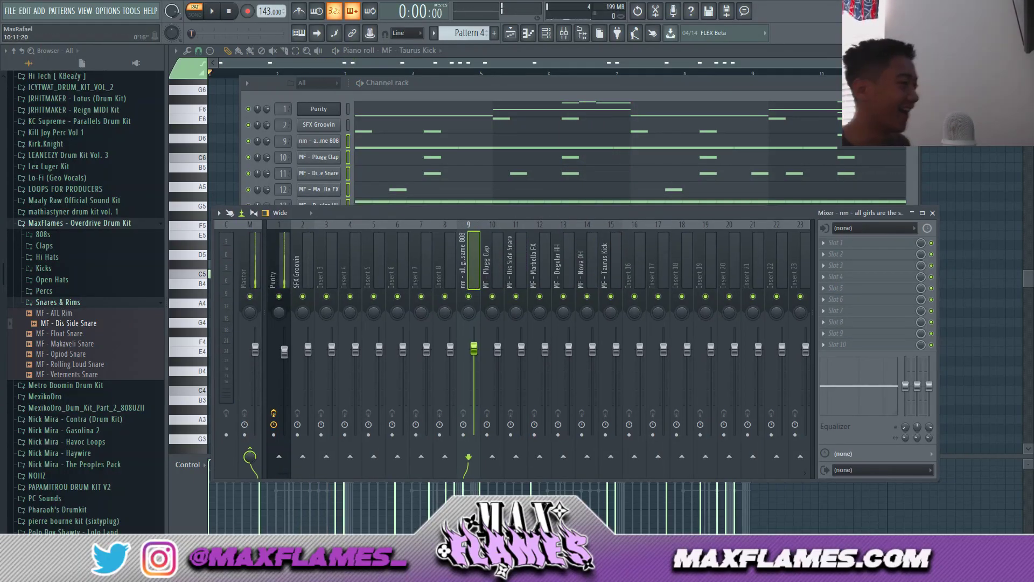